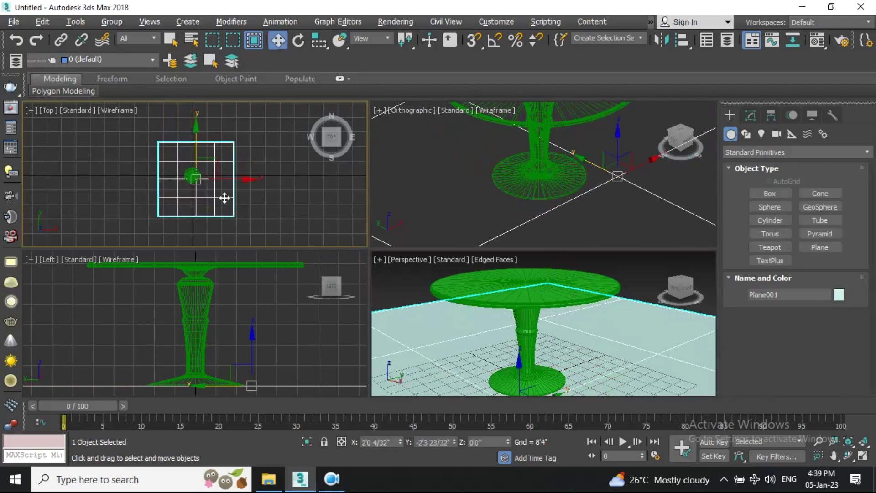
- Center the floor plane beneath the table and make an upright rotated copy of it to serve as a wall
{"action": "left_click_drag", "start_coordinate": [220, 178], "coordinate": [215, 178]}
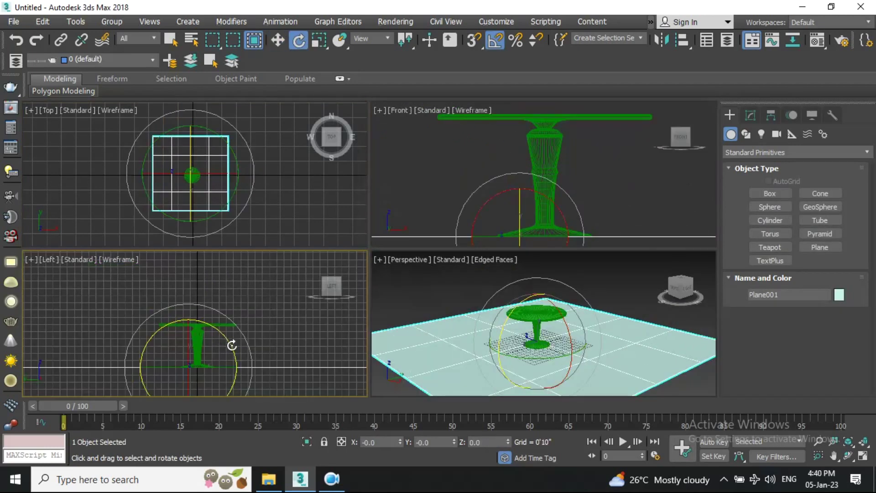
{"action": "key", "text": "g"}
{"action": "left_click_drag", "start_coordinate": [235, 348], "coordinate": [211, 296], "text": "shift"}
{"action": "left_click", "coordinate": [439, 294]}
- Move the upright wall plane to the floor's back edge and raise it to stand on the floor
{"action": "scroll", "coordinate": [270, 325], "scroll_direction": "down", "scroll_amount": 3}
{"action": "key", "text": "w"}
{"action": "left_click_drag", "start_coordinate": [268, 338], "coordinate": [242, 342]}
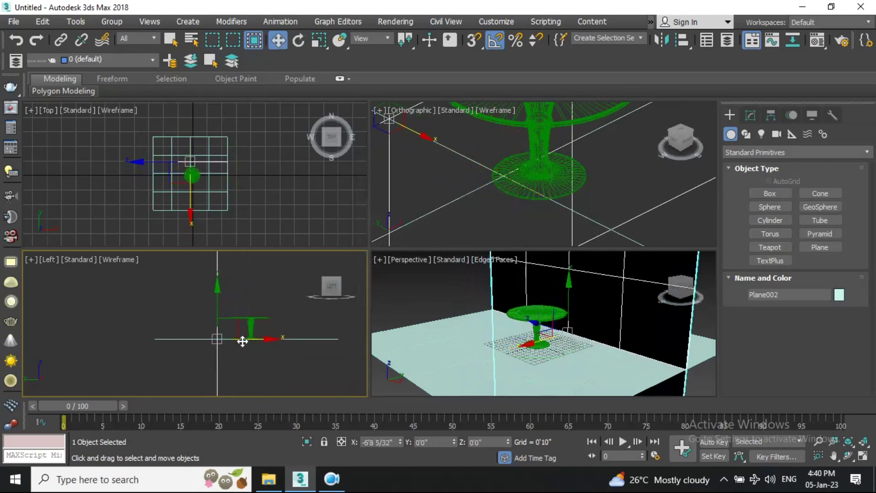
{"action": "left_click_drag", "start_coordinate": [218, 305], "coordinate": [222, 233]}
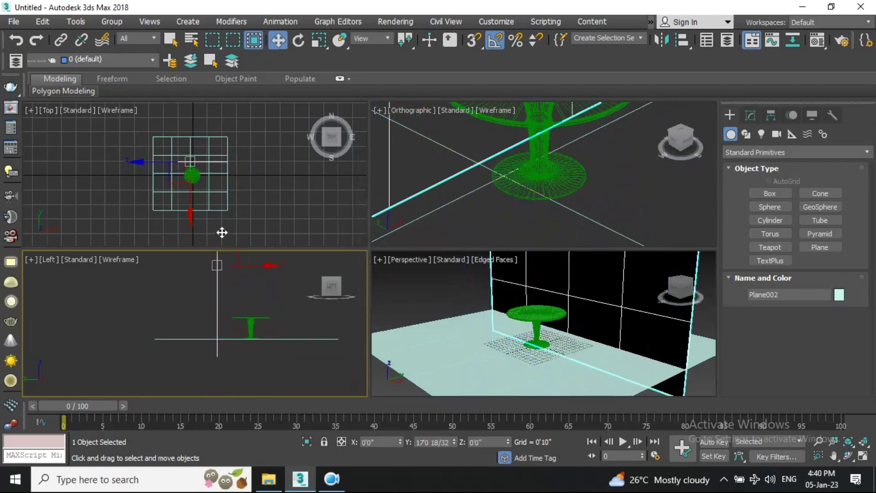
{"action": "scroll", "coordinate": [513, 329], "scroll_direction": "down", "scroll_amount": 3}
{"action": "left_click", "coordinate": [513, 328]}
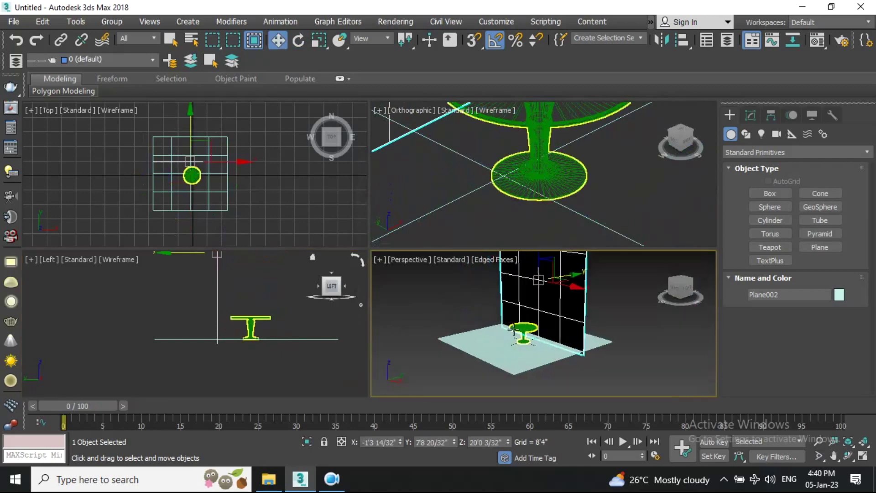
{"action": "key", "text": "alt+w"}
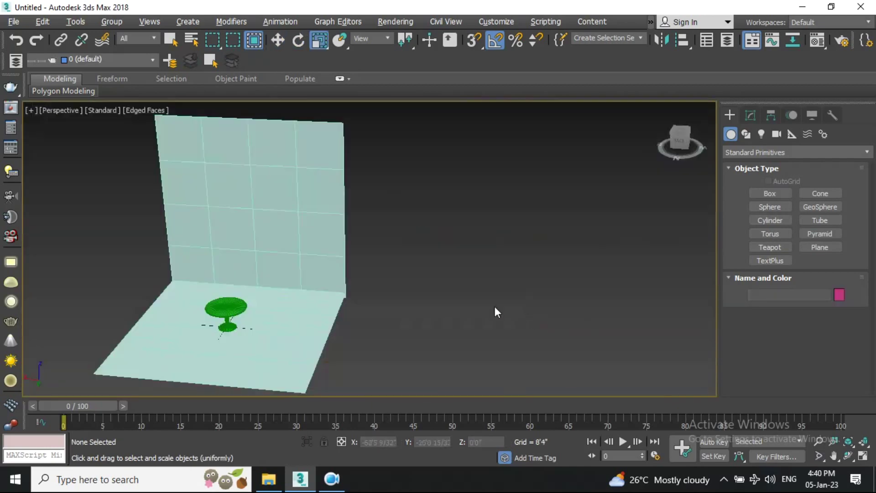
{"action": "middle_click_drag", "start_coordinate": [494, 306], "coordinate": [434, 276], "text": "alt"}
{"action": "middle_click_drag", "start_coordinate": [527, 297], "coordinate": [495, 312]}
{"action": "scroll", "coordinate": [430, 326], "scroll_direction": "down", "scroll_amount": 5}
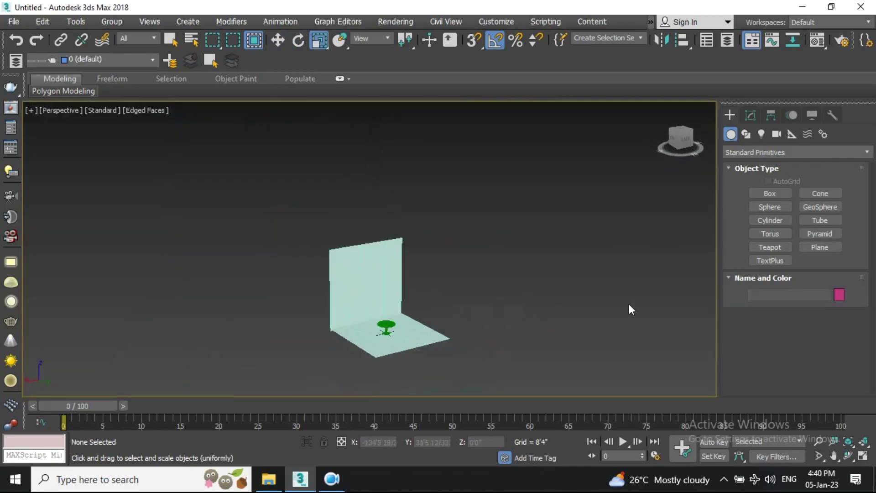
- Switch region selection to crossing, select both the floor and wall planes, and scale them up uniformly
{"action": "scroll", "coordinate": [502, 301], "scroll_direction": "up", "scroll_amount": 6}
{"action": "middle_click_drag", "start_coordinate": [420, 301], "coordinate": [352, 279], "text": "alt"}
{"action": "left_click_drag", "start_coordinate": [337, 248], "coordinate": [257, 345]}
{"action": "left_click_drag", "start_coordinate": [303, 256], "coordinate": [245, 352]}
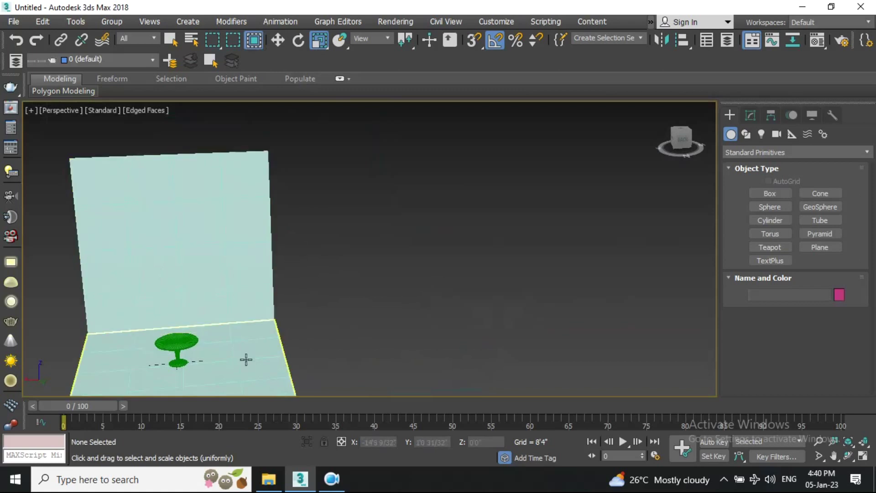
{"action": "left_click", "coordinate": [255, 44]}
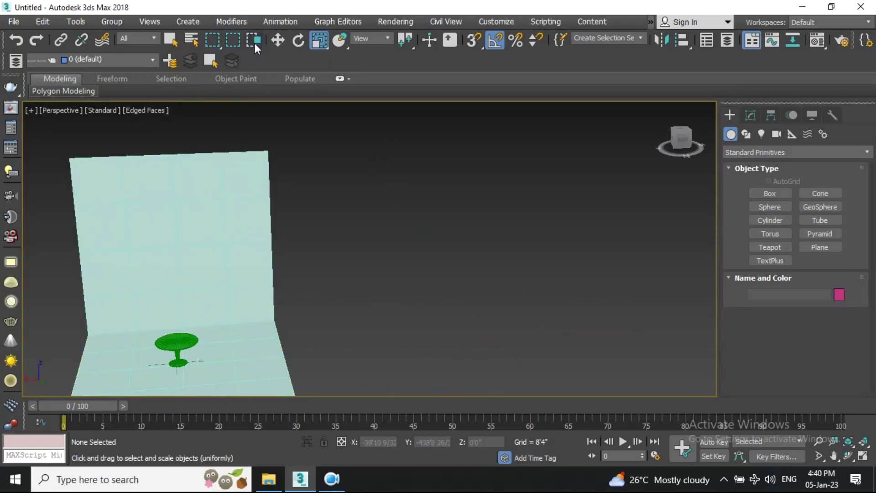
{"action": "left_click_drag", "start_coordinate": [332, 245], "coordinate": [254, 366]}
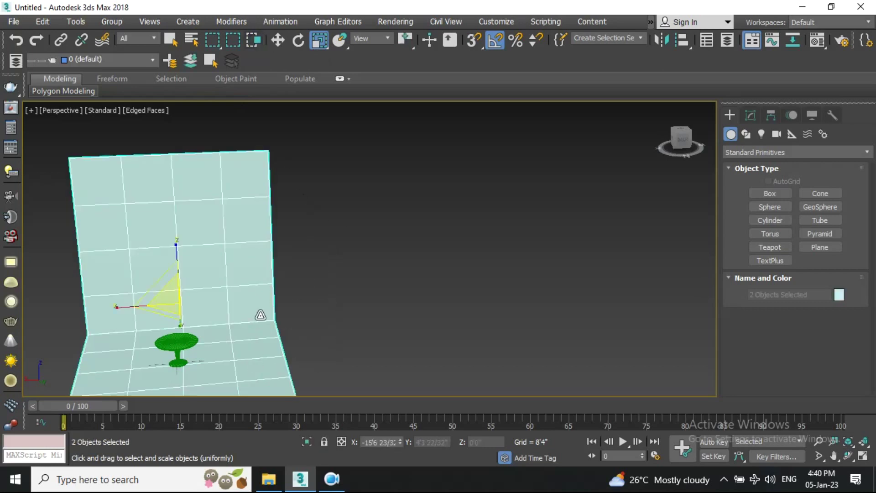
{"action": "middle_click_drag", "start_coordinate": [258, 315], "coordinate": [332, 297]}
{"action": "left_click_drag", "start_coordinate": [244, 284], "coordinate": [309, 199]}
- Move the enlarged floor and wall planes together vertically until the floor meets the table's base
{"action": "key", "text": "w"}
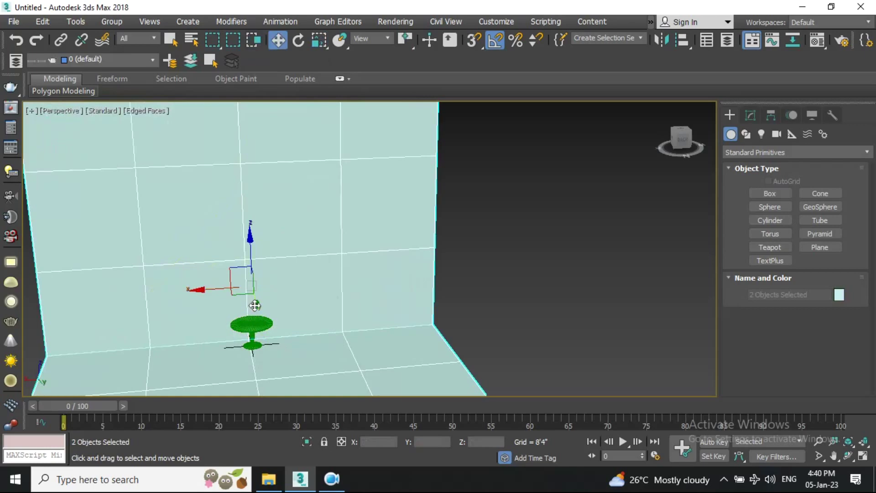
{"action": "key", "text": "ctrl+z"}
{"action": "left_click_drag", "start_coordinate": [245, 262], "coordinate": [244, 268]}
{"action": "middle_click_drag", "start_coordinate": [263, 366], "coordinate": [221, 334], "text": "alt"}
{"action": "key", "text": "alt+w"}
{"action": "scroll", "coordinate": [257, 308], "scroll_direction": "down", "scroll_amount": 4}
{"action": "left_click_drag", "start_coordinate": [221, 327], "coordinate": [219, 299]}
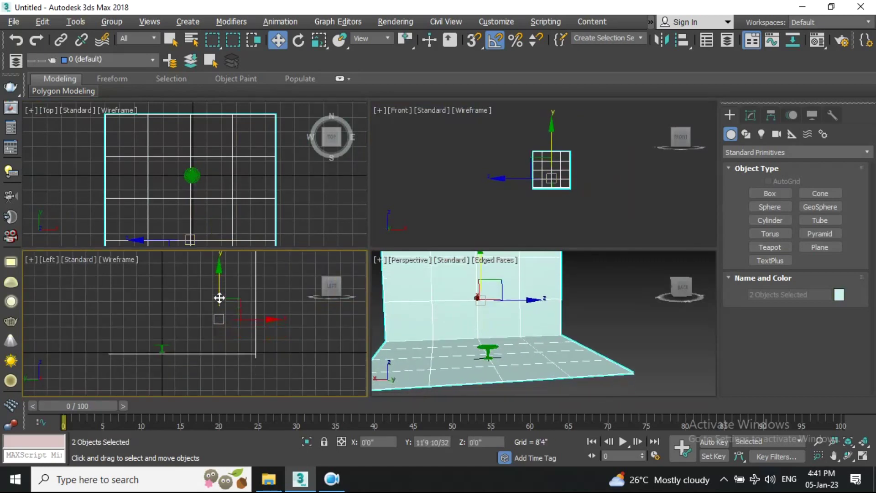
{"action": "scroll", "coordinate": [193, 346], "scroll_direction": "up", "scroll_amount": 4}
{"action": "middle_click_drag", "start_coordinate": [194, 346], "coordinate": [235, 322]}
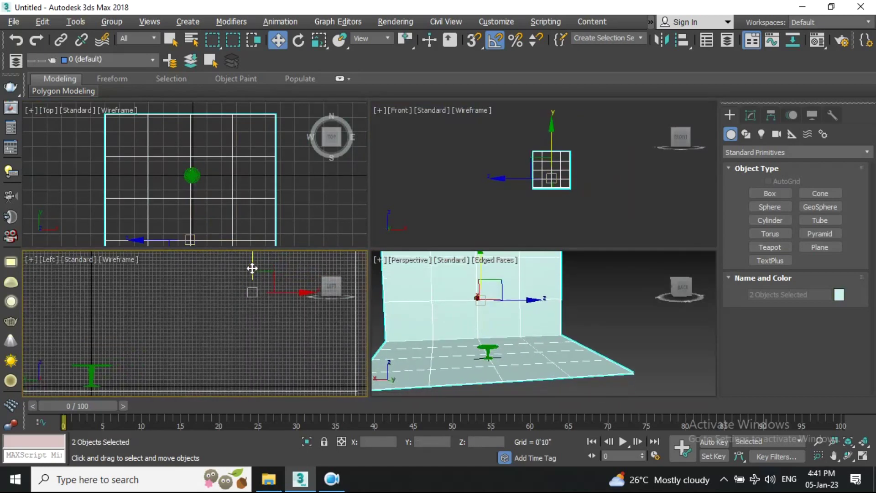
{"action": "left_click_drag", "start_coordinate": [215, 321], "coordinate": [91, 376]}
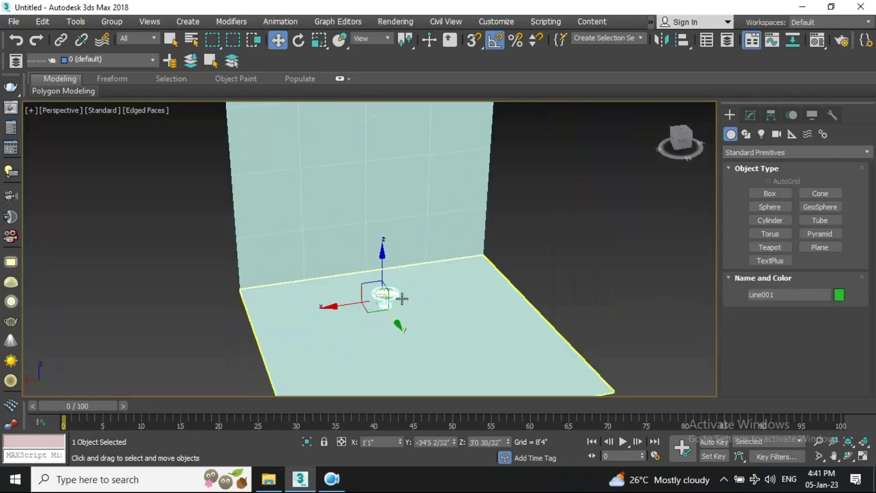
- Open the Material Editor and select the light green Material #7 sample slot
{"action": "scroll", "coordinate": [386, 297], "scroll_direction": "up", "scroll_amount": 6}
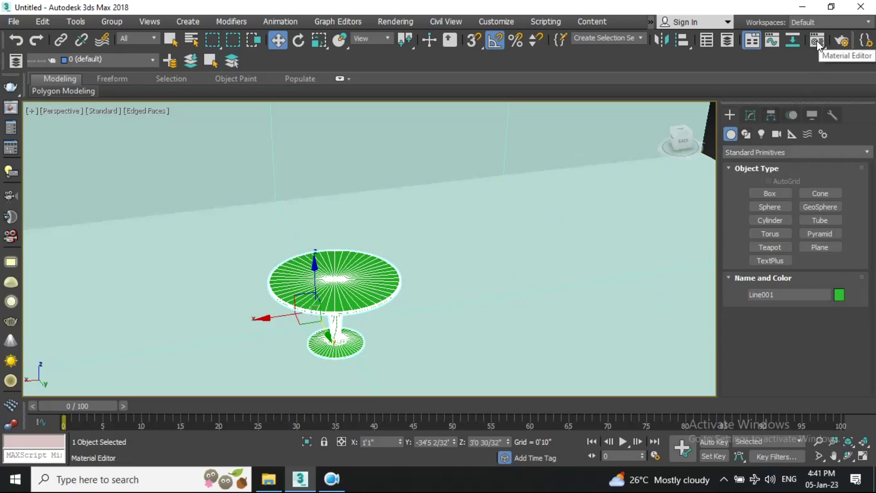
{"action": "left_click", "coordinate": [817, 41]}
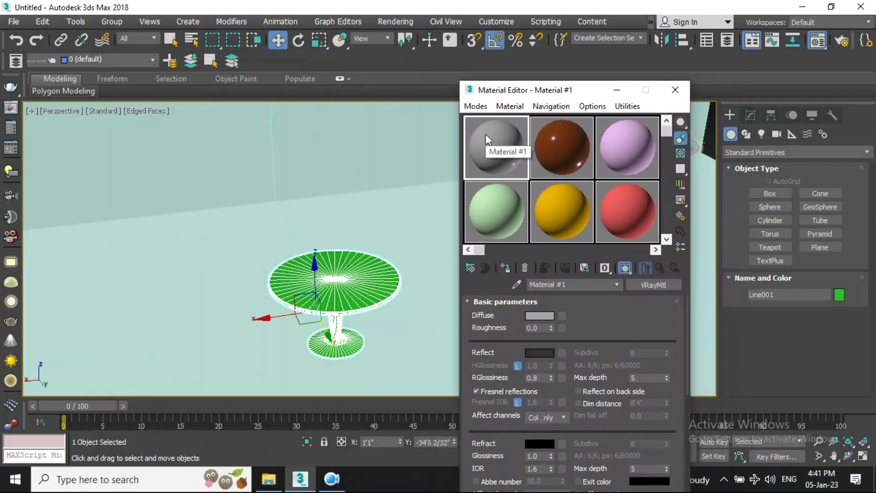
{"action": "left_click", "coordinate": [499, 220]}
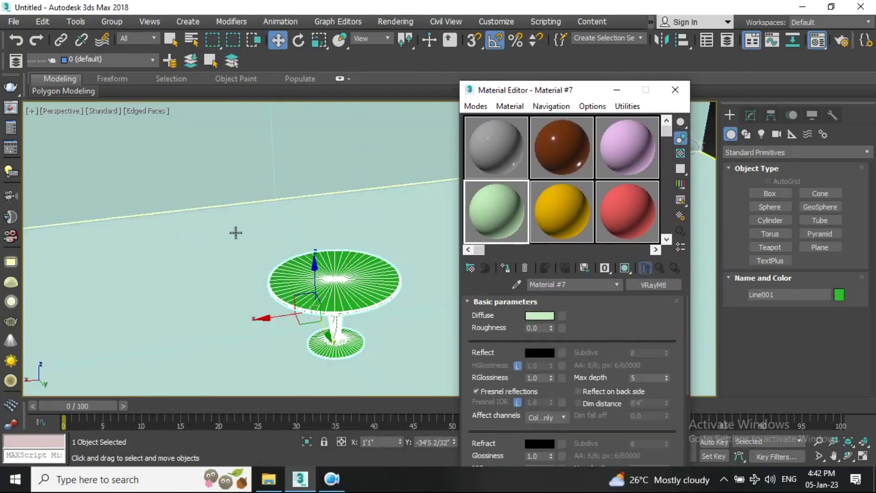
- Switch to File Explorer and open subfolder 3 of the tiles material folder, showing the tiles folder with extra large icons
{"action": "left_click", "coordinate": [268, 478]}
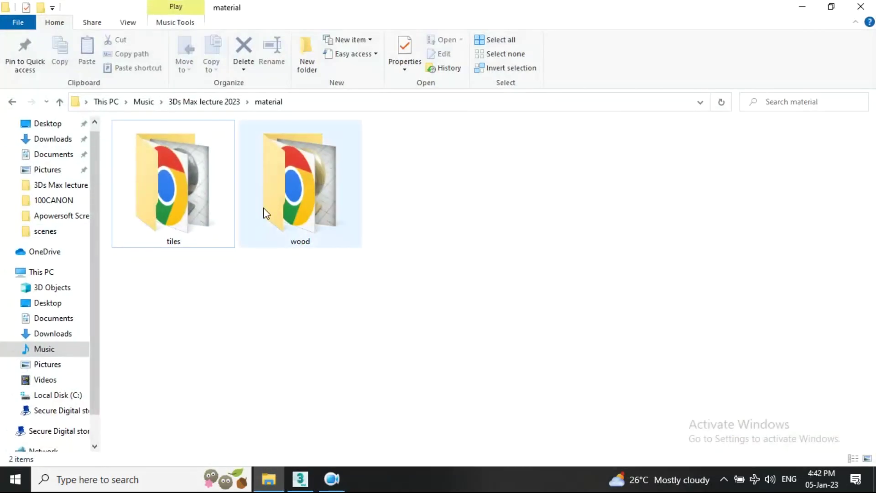
{"action": "double_click", "coordinate": [201, 188]}
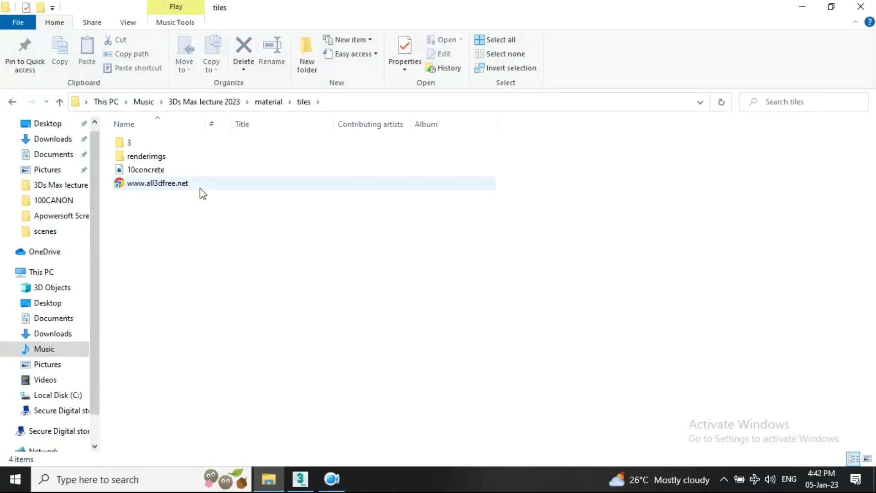
{"action": "right_click", "coordinate": [449, 233]}
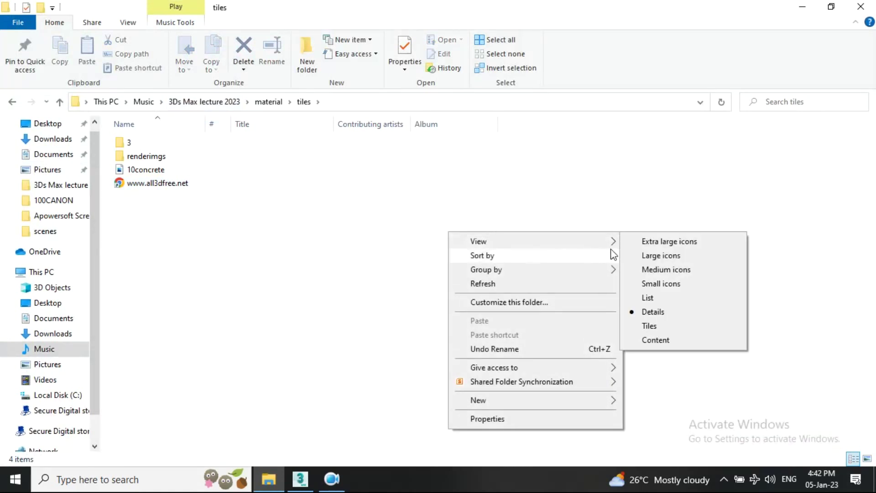
{"action": "left_click", "coordinate": [670, 241]}
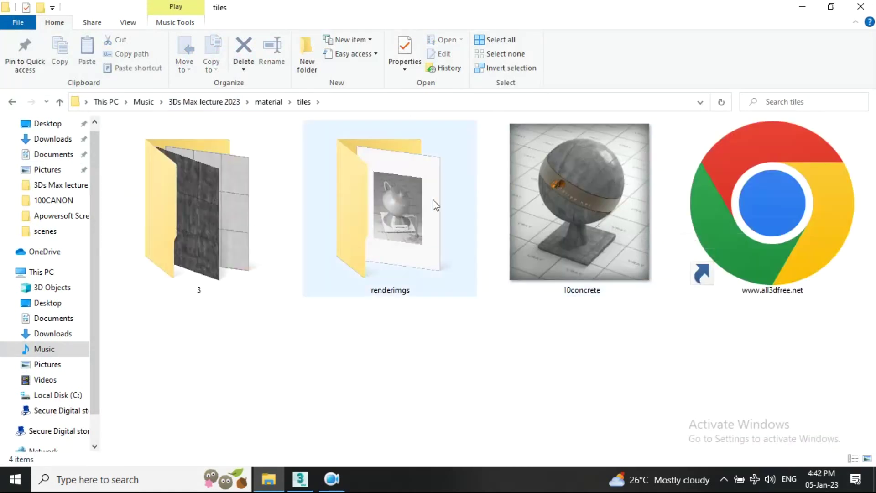
{"action": "left_click", "coordinate": [221, 197]}
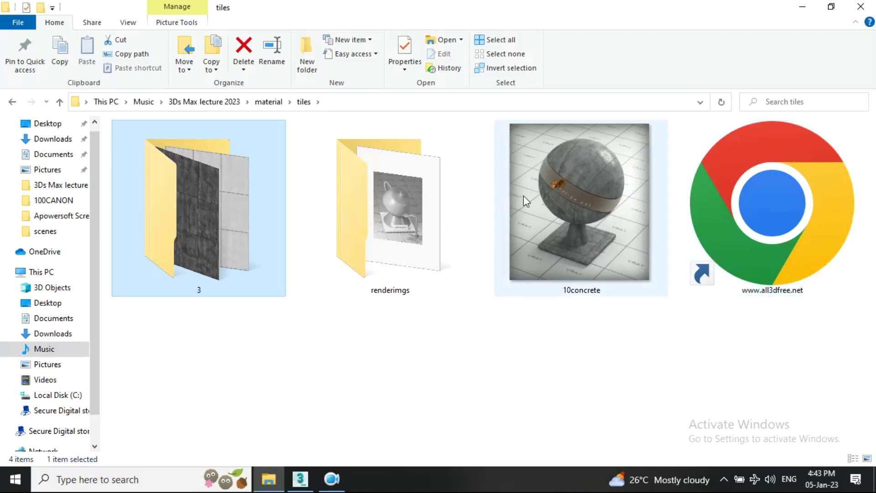
{"action": "double_click", "coordinate": [228, 199]}
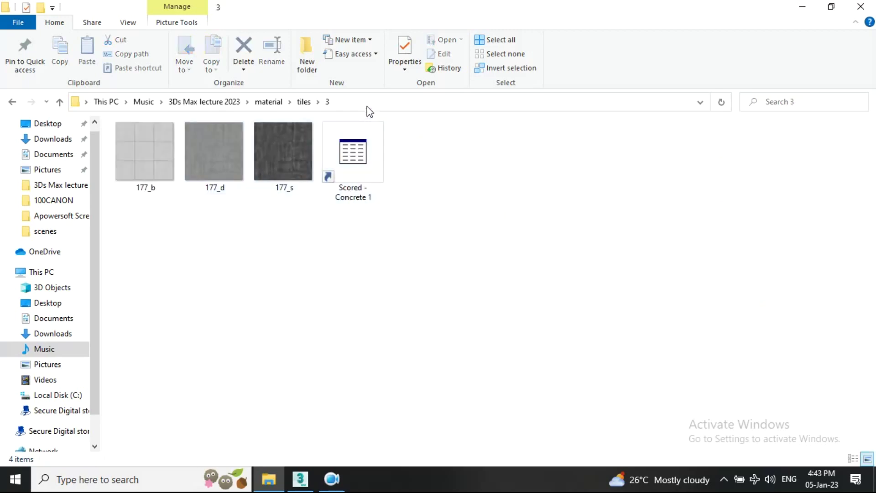
- Copy the full path of the tiles subfolder 3 from File Explorer
{"action": "right_click", "coordinate": [278, 108]}
{"action": "left_click", "coordinate": [242, 143]}
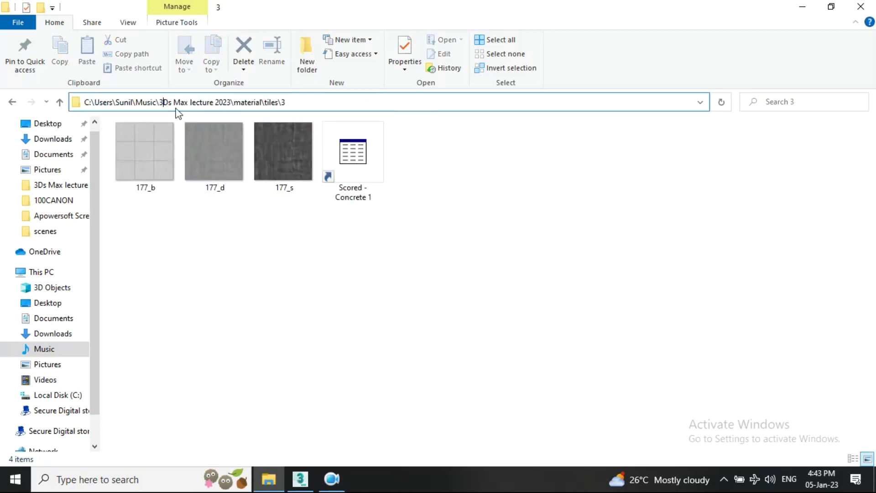
{"action": "left_click_drag", "start_coordinate": [425, 219], "coordinate": [204, 132]}
{"action": "left_click", "coordinate": [395, 102]}
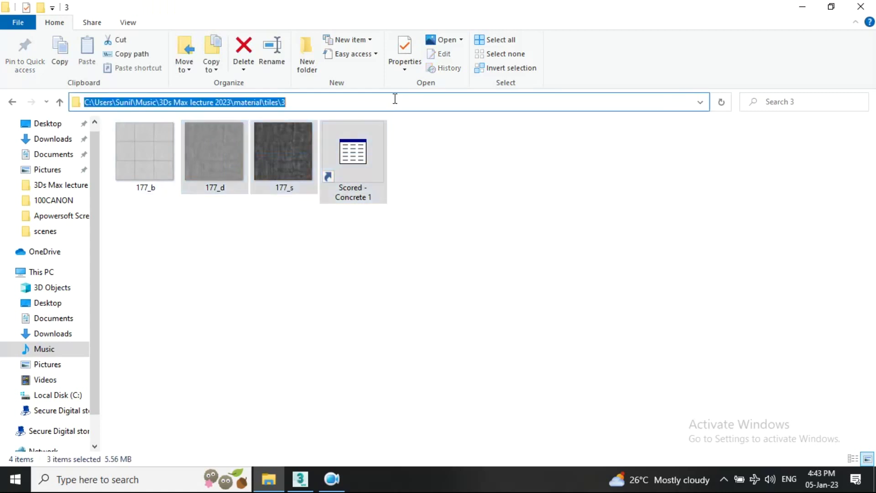
{"action": "key", "text": "Return"}
{"action": "left_click", "coordinate": [390, 104]}
{"action": "right_click", "coordinate": [254, 104]}
{"action": "left_click", "coordinate": [297, 146]}
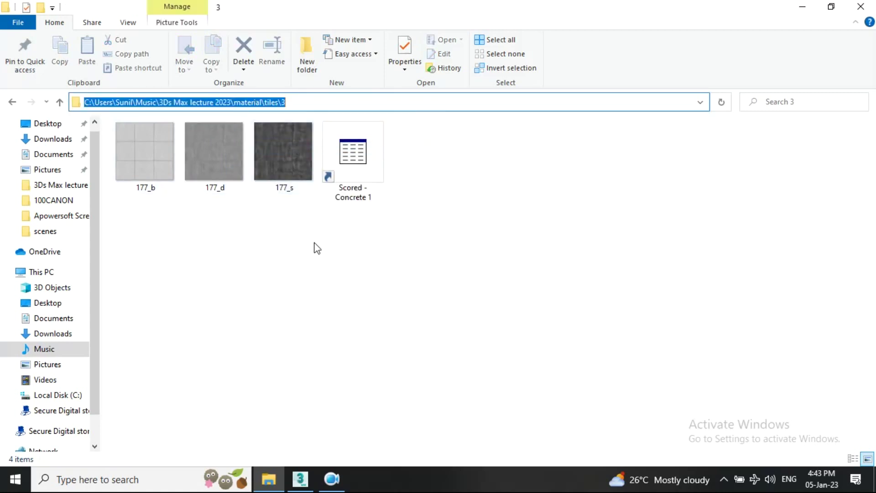
- Switch back to 3ds Max and start opening a material library from the Material/Map Browser for Material #7
{"action": "left_click", "coordinate": [301, 478]}
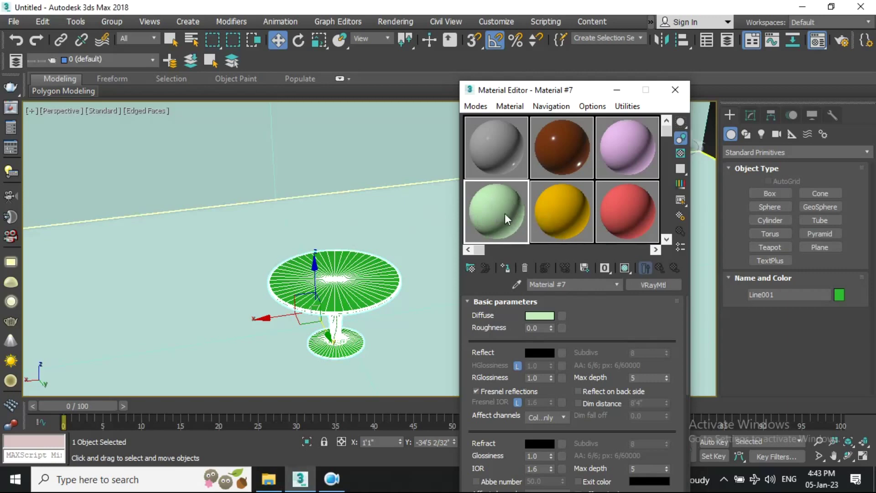
{"action": "left_click", "coordinate": [471, 268]}
{"action": "left_click", "coordinate": [470, 268]}
{"action": "left_click", "coordinate": [472, 270]}
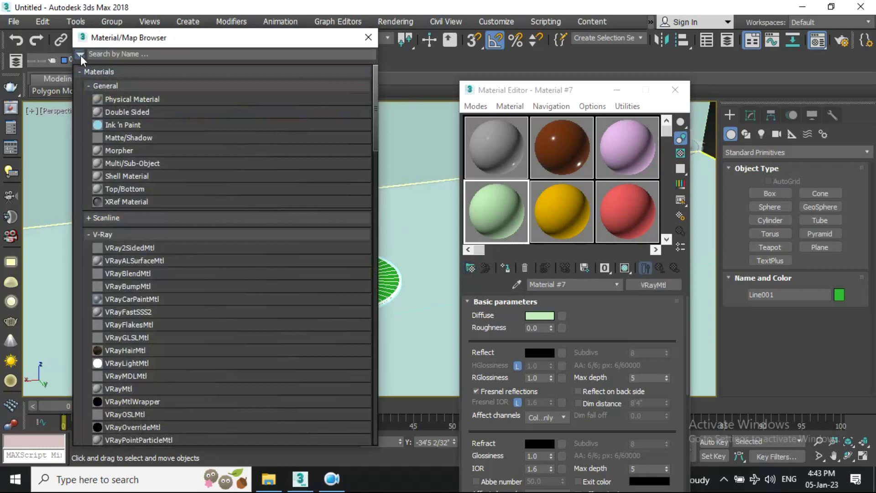
{"action": "left_click", "coordinate": [80, 56]}
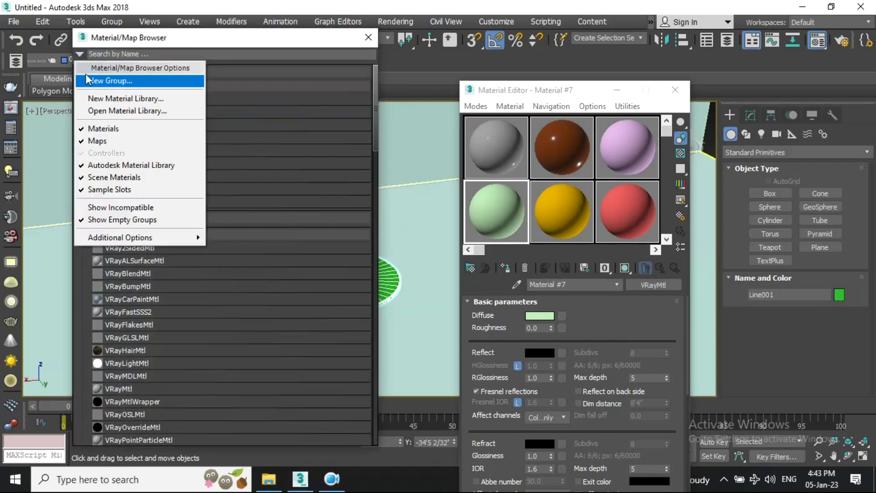
{"action": "left_click", "coordinate": [137, 111]}
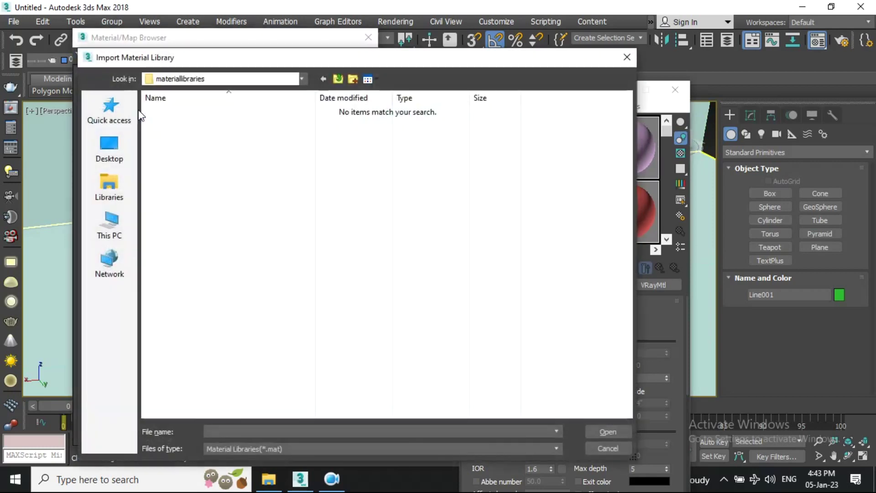
- Import the Scored - Concrete 1 library from the copied folder path and load its Scored | Concrete 1 material into the slot
{"action": "right_click", "coordinate": [250, 429]}
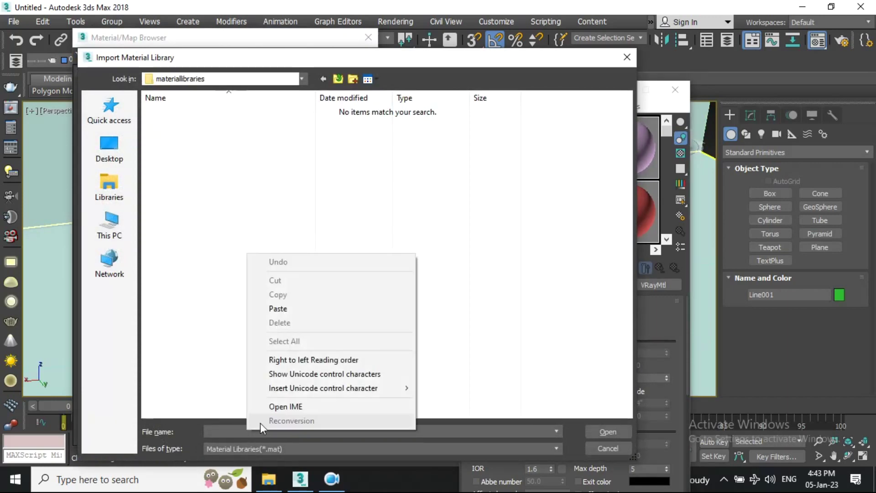
{"action": "left_click", "coordinate": [292, 309]}
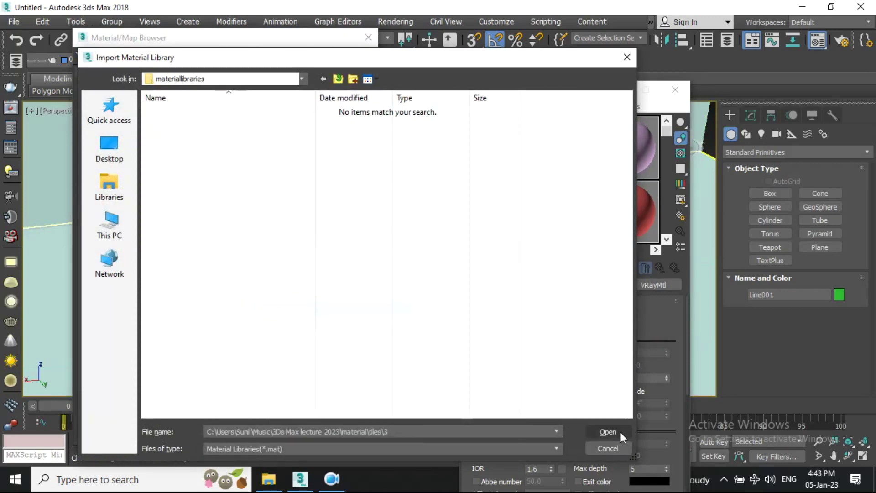
{"action": "left_click", "coordinate": [609, 432]}
{"action": "left_click", "coordinate": [188, 123]}
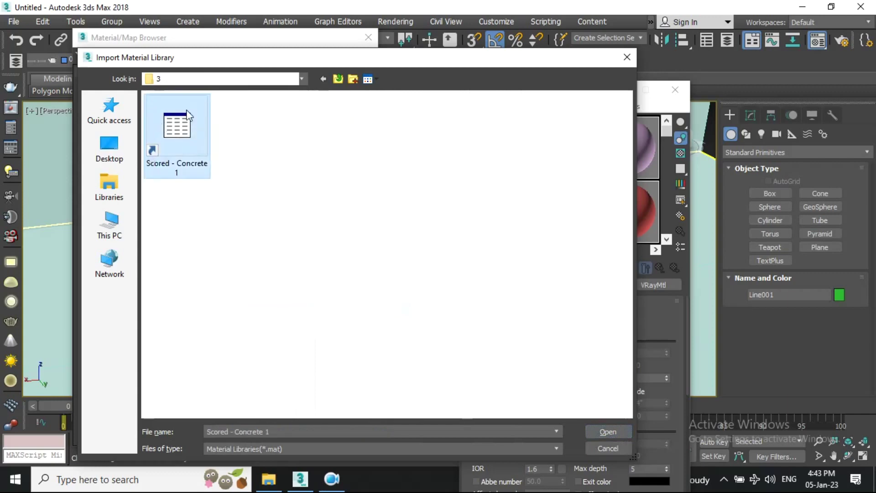
{"action": "left_click", "coordinate": [598, 429]}
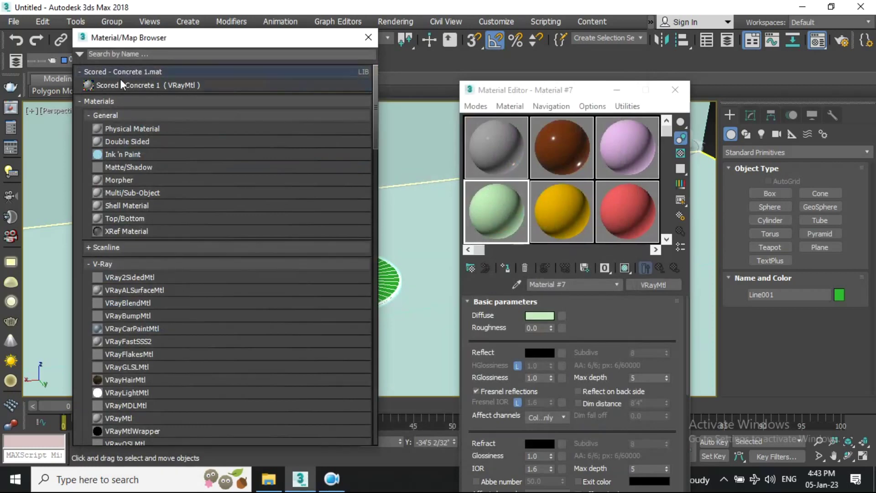
{"action": "double_click", "coordinate": [102, 84]}
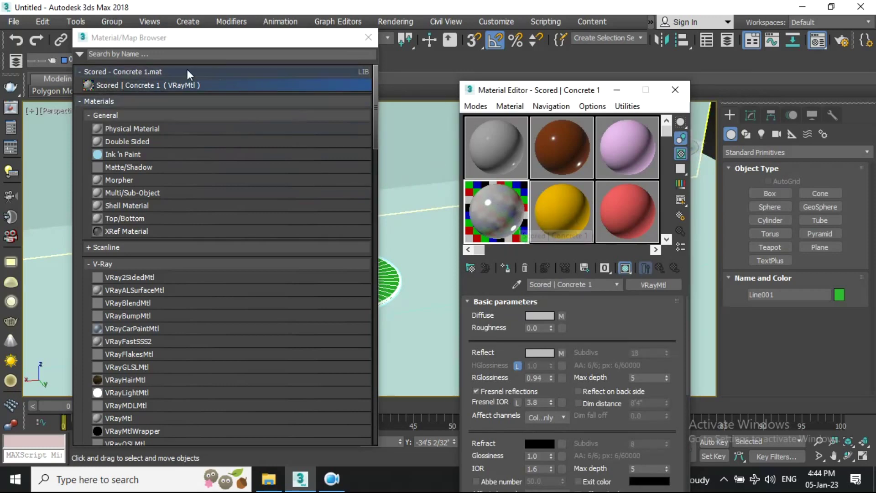
- Open Asset Tracking for the scene and refresh it to list the imported material's map files
{"action": "left_click", "coordinate": [21, 23]}
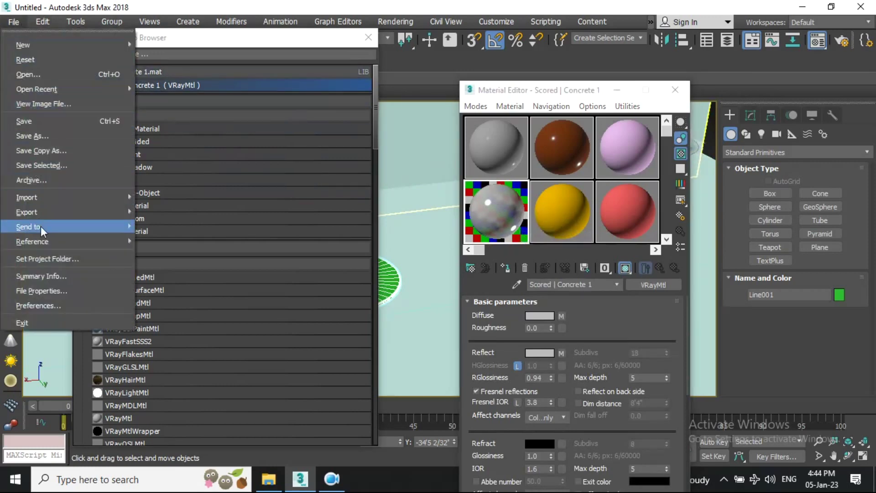
{"action": "mouse_move", "coordinate": [52, 242]}
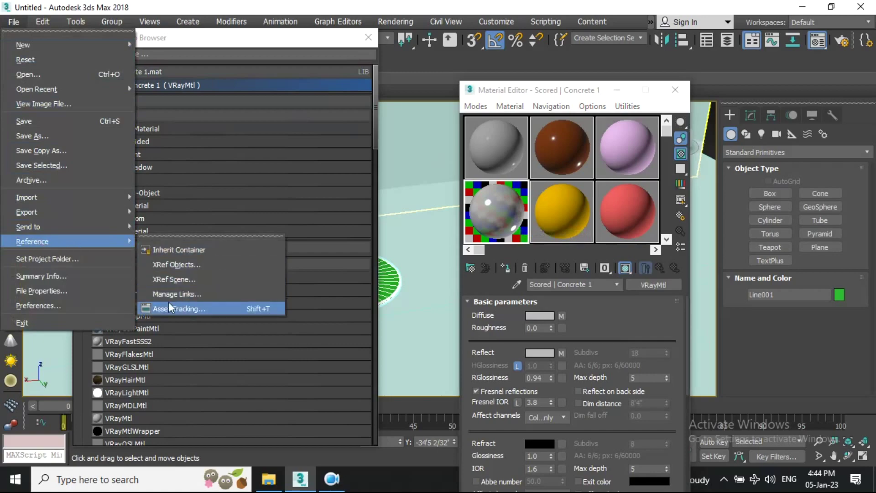
{"action": "left_click", "coordinate": [201, 308]}
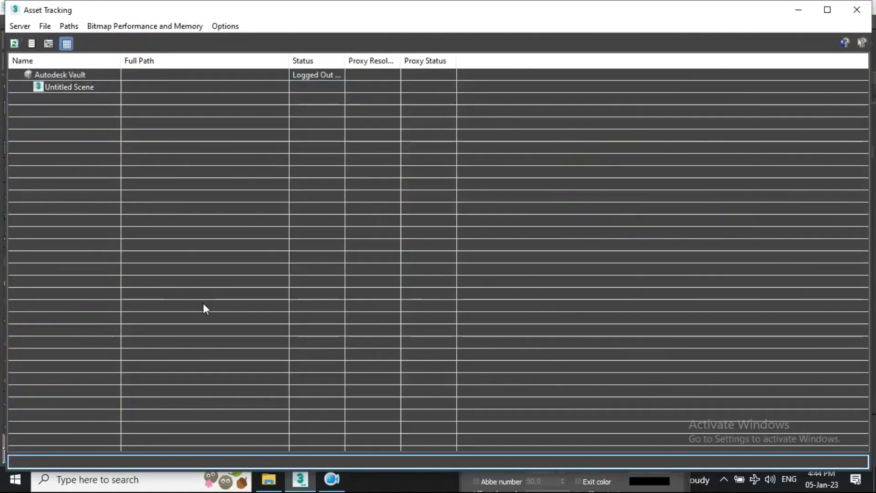
{"action": "left_click", "coordinate": [14, 44]}
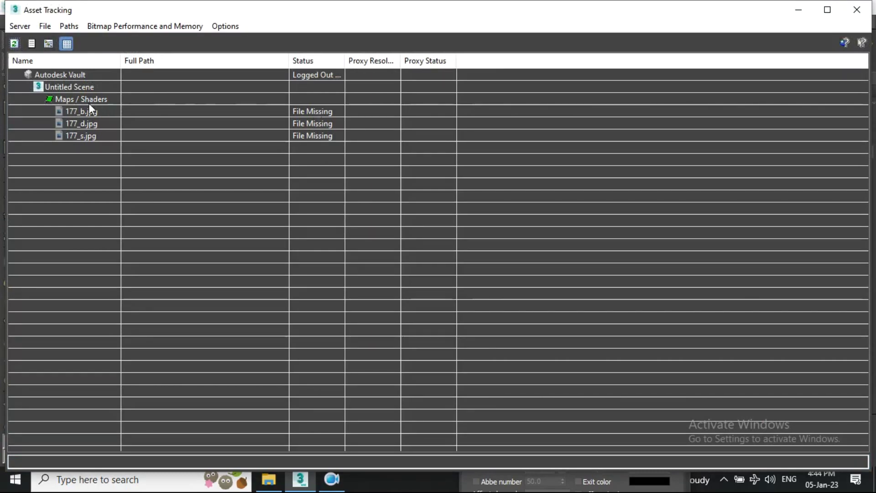
- Set the path of the missing maps 177_b.jpg, 177_d.jpg and 177_s.jpg to the copied tiles\3 folder, then close Asset Tracking
{"action": "left_click", "coordinate": [294, 112]}
{"action": "left_click", "coordinate": [313, 121]}
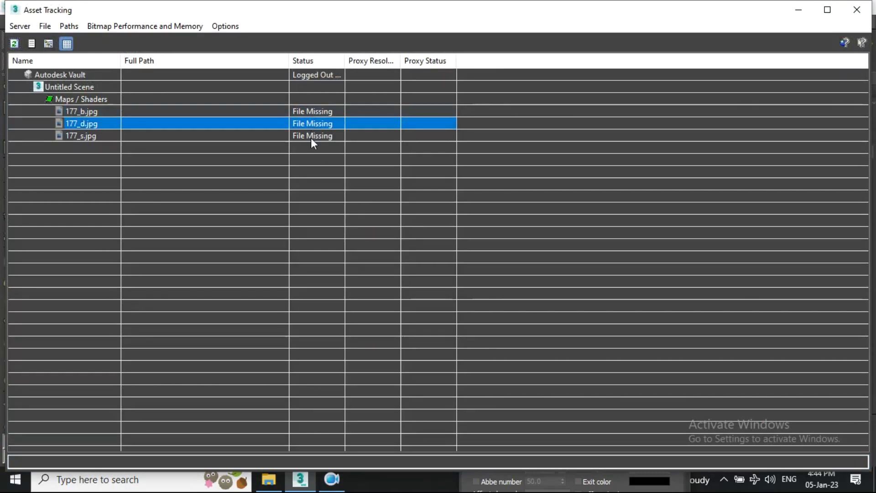
{"action": "left_click", "coordinate": [311, 137]}
{"action": "left_click", "coordinate": [319, 112]}
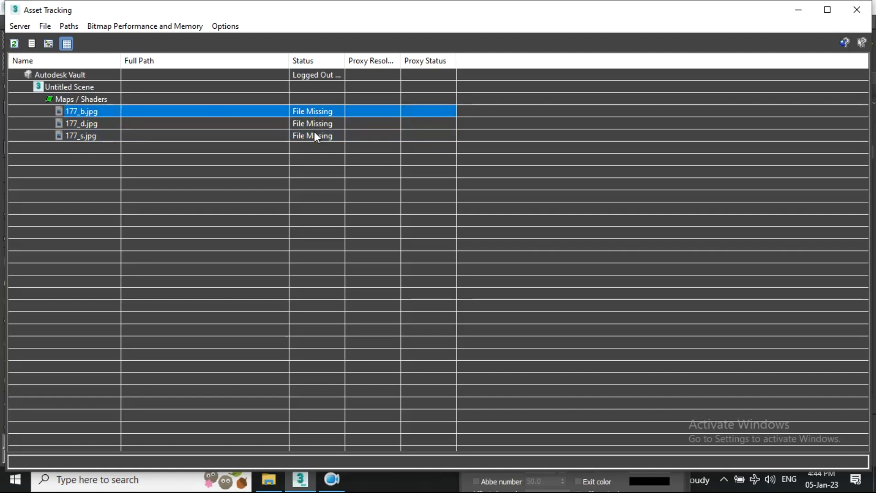
{"action": "left_click", "coordinate": [314, 135], "text": "shift"}
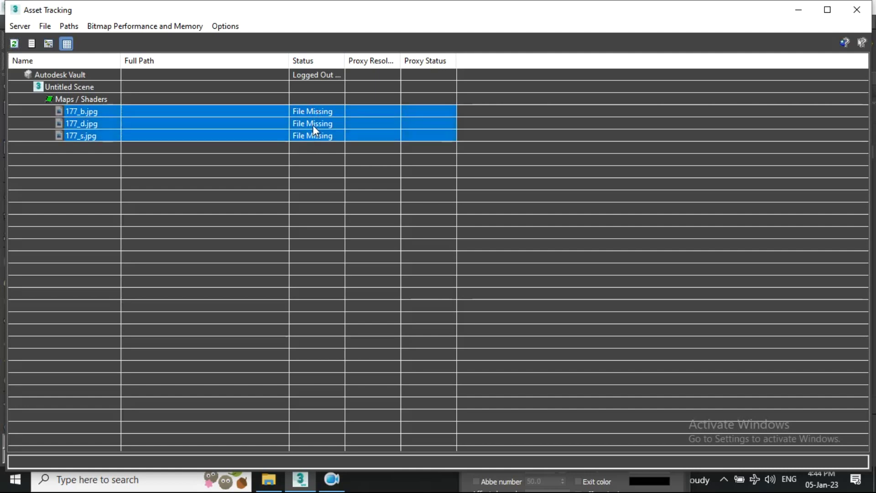
{"action": "right_click", "coordinate": [308, 122]}
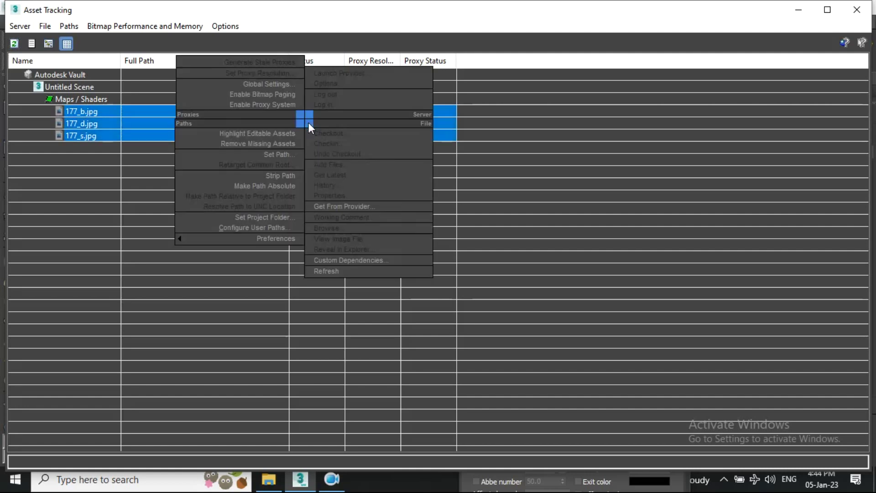
{"action": "left_click", "coordinate": [260, 153]}
{"action": "right_click", "coordinate": [355, 234]}
{"action": "left_click", "coordinate": [409, 291]}
{"action": "left_click", "coordinate": [490, 263]}
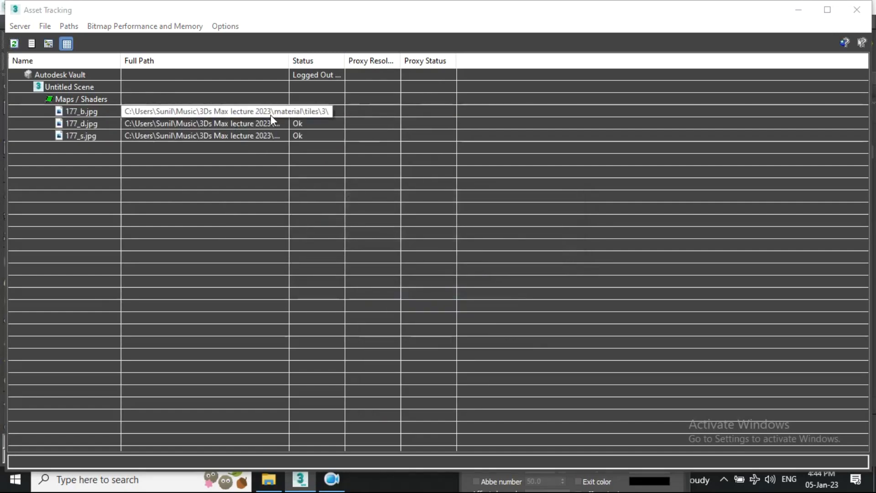
{"action": "left_click", "coordinate": [867, 9]}
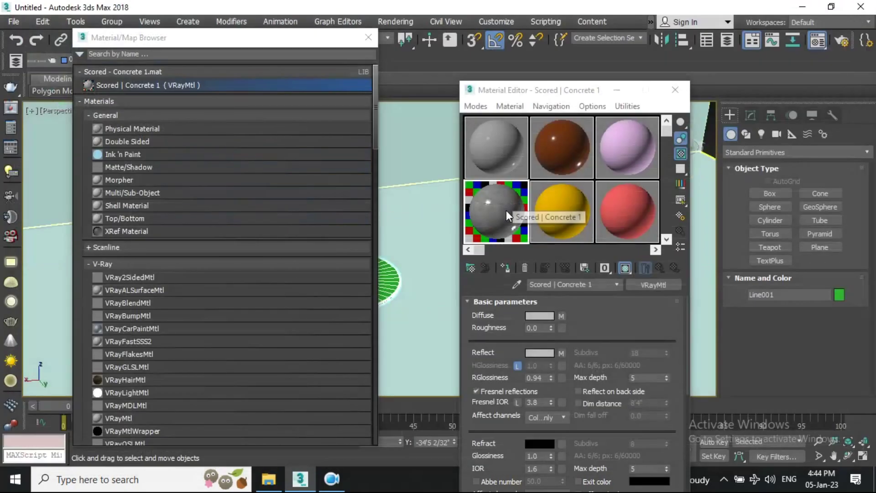
- Close the material browser, assign Scored | Concrete 1 to the floor and the yellow material to the wall
{"action": "left_click", "coordinate": [368, 38]}
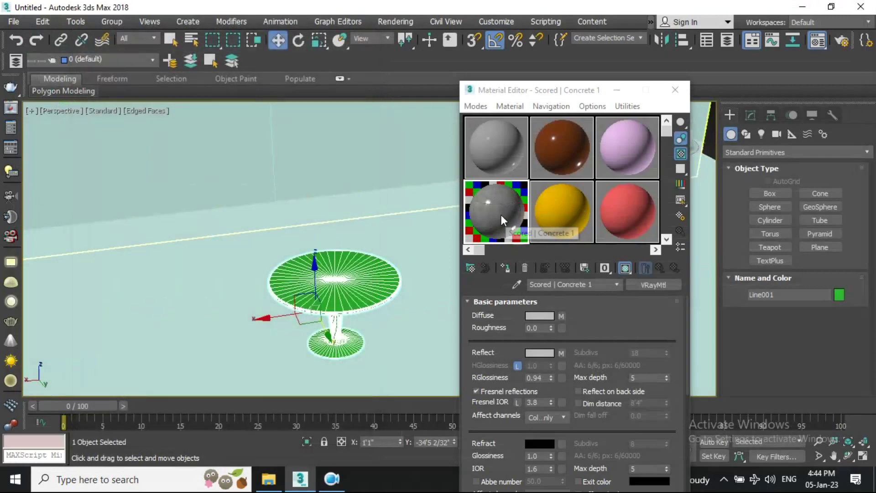
{"action": "scroll", "coordinate": [160, 314], "scroll_direction": "down", "scroll_amount": 5}
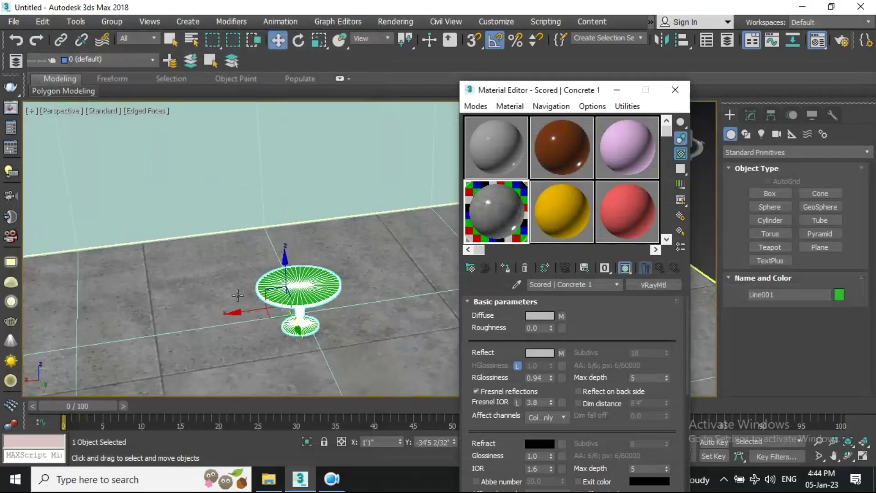
{"action": "scroll", "coordinate": [313, 313], "scroll_direction": "up", "scroll_amount": 4}
{"action": "scroll", "coordinate": [319, 305], "scroll_direction": "down", "scroll_amount": 4}
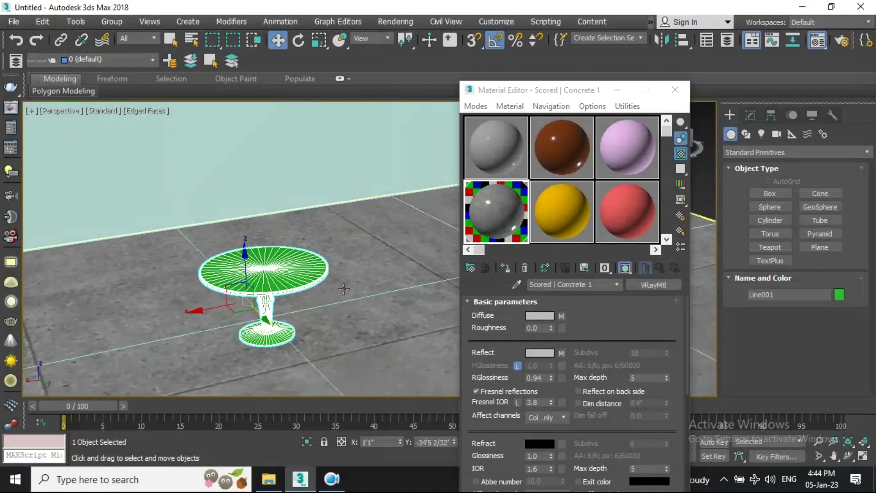
{"action": "middle_click_drag", "start_coordinate": [360, 301], "coordinate": [329, 307], "text": "alt"}
{"action": "left_click", "coordinate": [329, 307]}
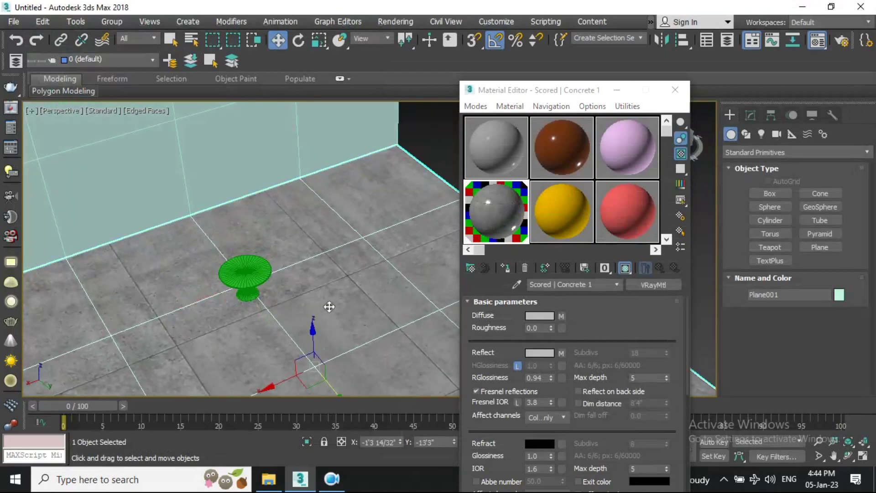
{"action": "middle_click_drag", "start_coordinate": [317, 302], "coordinate": [289, 279], "text": "alt"}
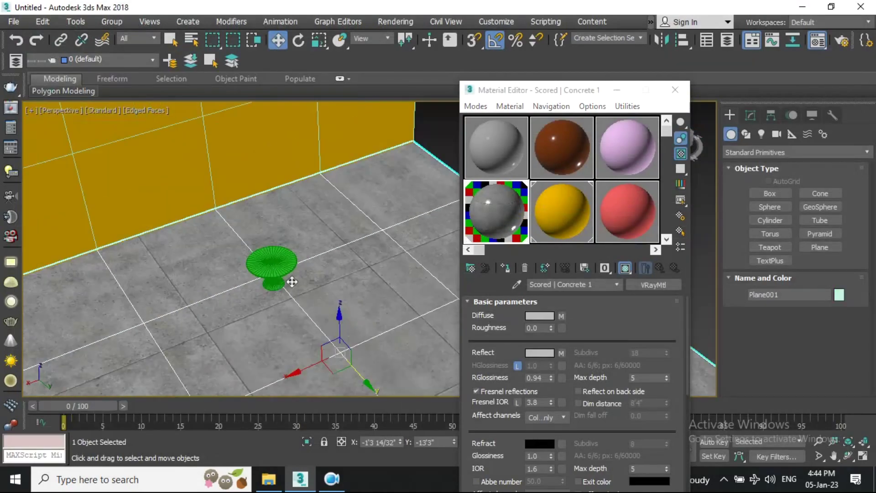
{"action": "scroll", "coordinate": [291, 281], "scroll_direction": "up", "scroll_amount": 2}
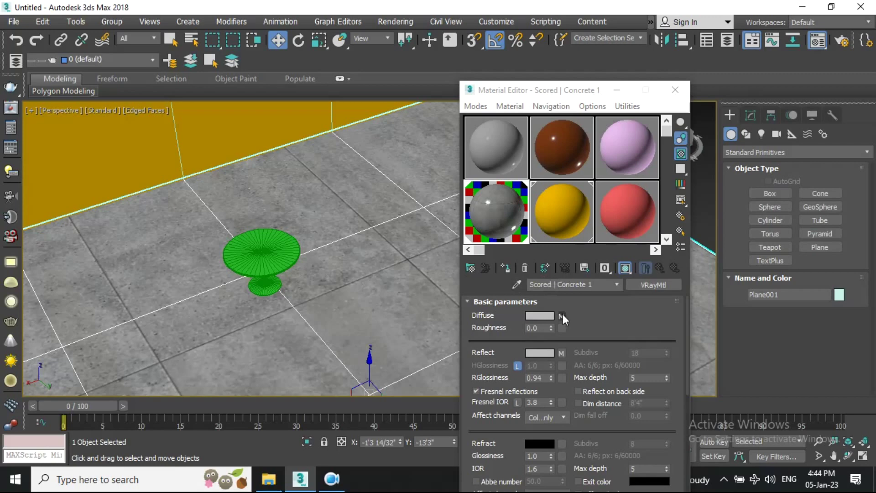
- Set the U and V tiling of the concrete's diffuse bitmap to 5.0 and return to the parent material
{"action": "left_click", "coordinate": [562, 315]}
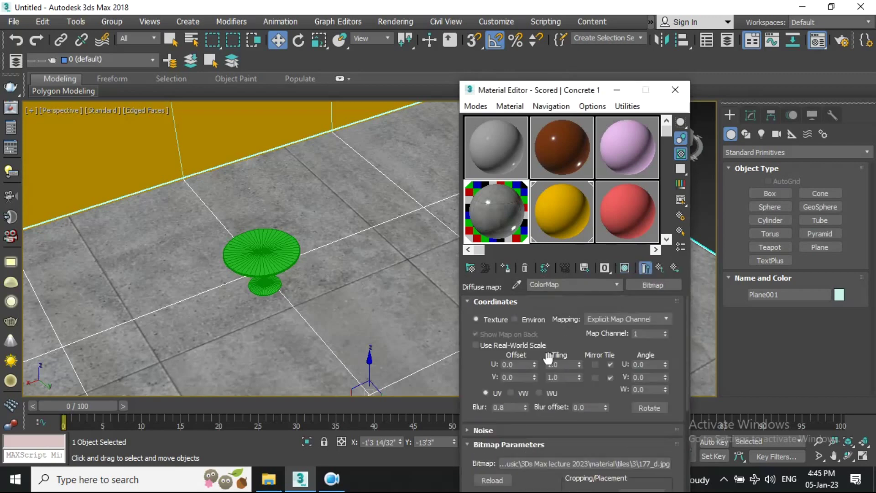
{"action": "scroll", "coordinate": [300, 250], "scroll_direction": "down", "scroll_amount": 3}
{"action": "scroll", "coordinate": [260, 257], "scroll_direction": "up", "scroll_amount": 2}
{"action": "scroll", "coordinate": [260, 258], "scroll_direction": "up", "scroll_amount": 2}
{"action": "left_click", "coordinate": [564, 364]}
{"action": "key", "text": "Tab"}
{"action": "type", "text": "5"}
{"action": "key", "text": "Return"}
{"action": "scroll", "coordinate": [247, 265], "scroll_direction": "up", "scroll_amount": 5}
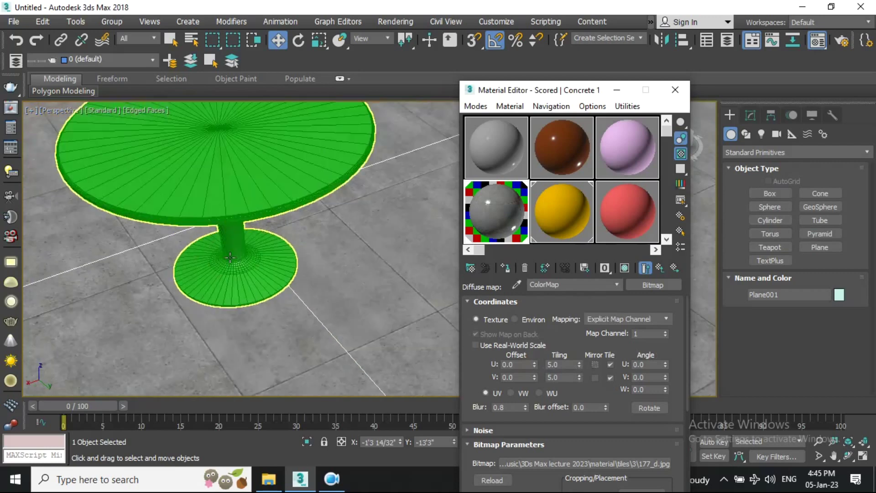
{"action": "scroll", "coordinate": [247, 263], "scroll_direction": "down", "scroll_amount": 2}
{"action": "scroll", "coordinate": [247, 262], "scroll_direction": "up", "scroll_amount": 2}
{"action": "scroll", "coordinate": [247, 263], "scroll_direction": "up", "scroll_amount": 2}
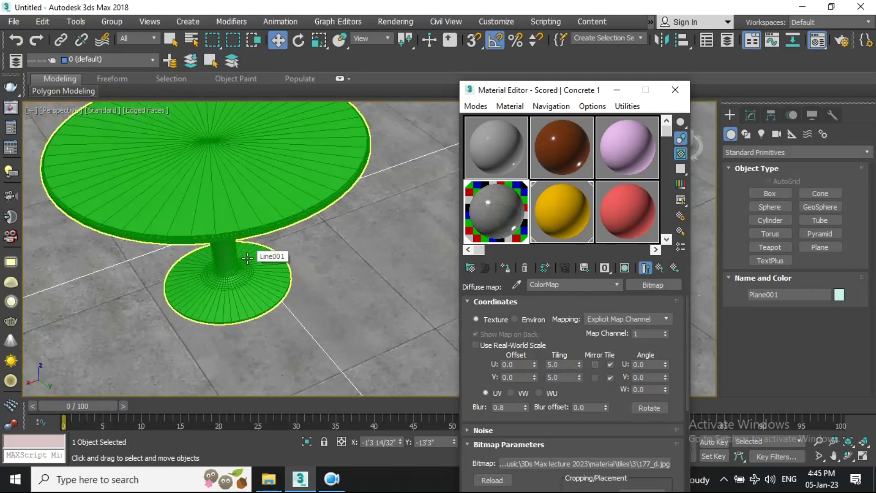
{"action": "left_click", "coordinate": [567, 377]}
{"action": "left_click", "coordinate": [566, 364]}
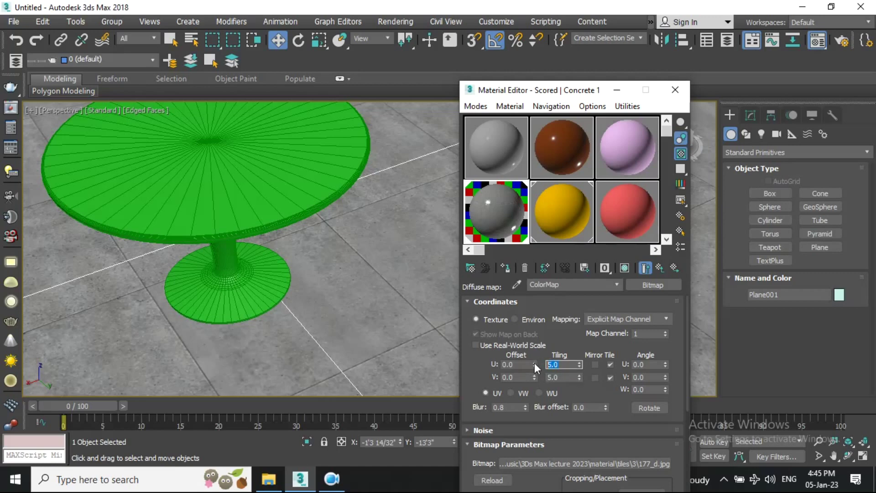
{"action": "left_click", "coordinate": [661, 268]}
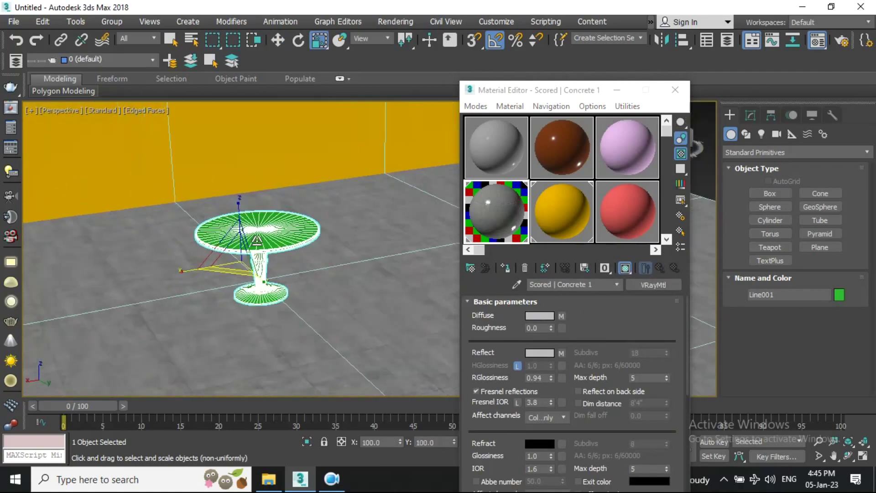
- Switch to File Explorer and open the hardwood flooring maple folder inside the wood material folder
{"action": "middle_click_drag", "start_coordinate": [268, 200], "coordinate": [273, 237], "text": "alt"}
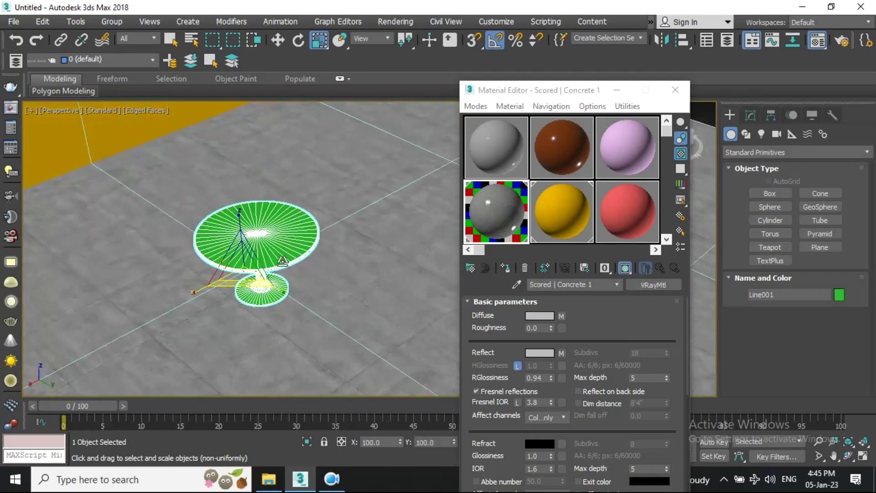
{"action": "scroll", "coordinate": [274, 237], "scroll_direction": "up", "scroll_amount": 4}
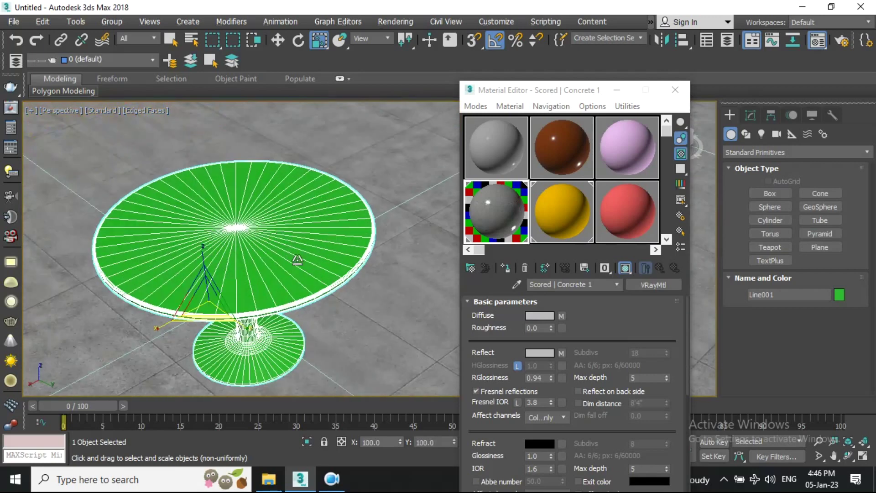
{"action": "left_click", "coordinate": [269, 479]}
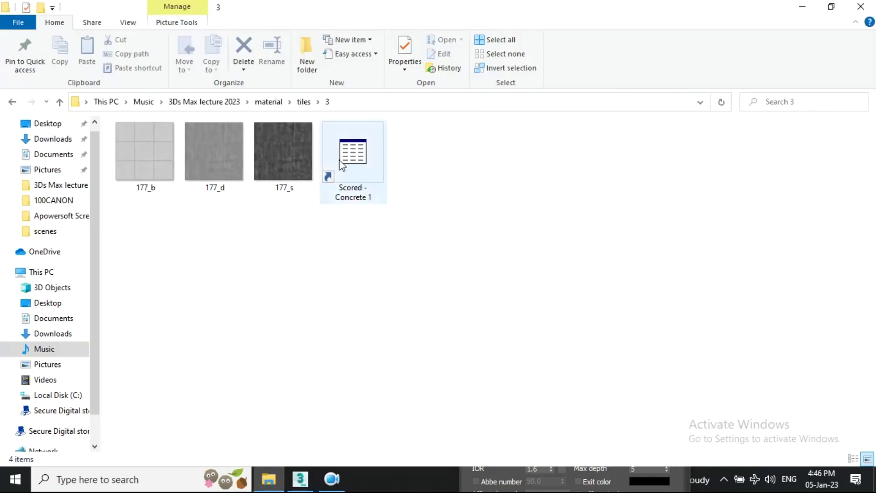
{"action": "left_click", "coordinate": [261, 103]}
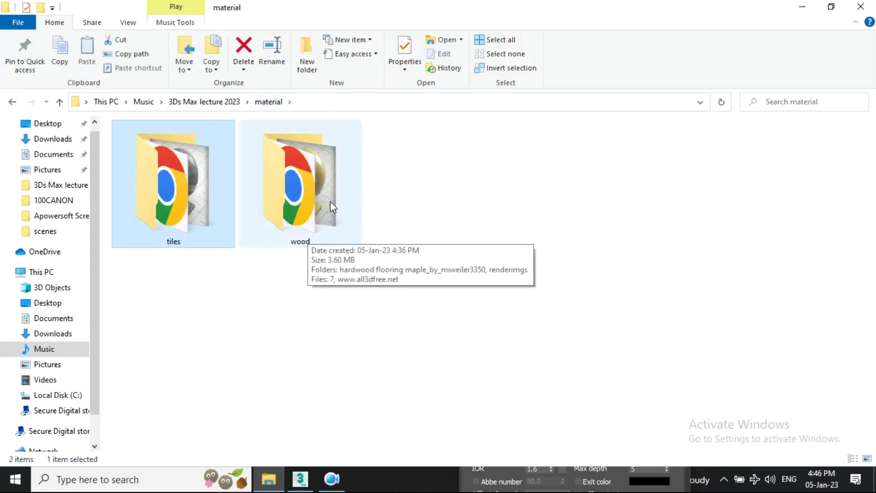
{"action": "double_click", "coordinate": [324, 187]}
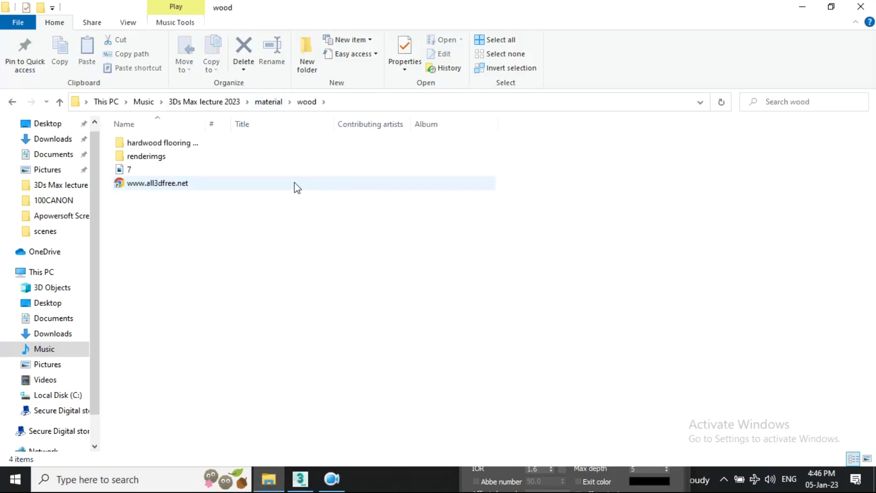
{"action": "double_click", "coordinate": [153, 143]}
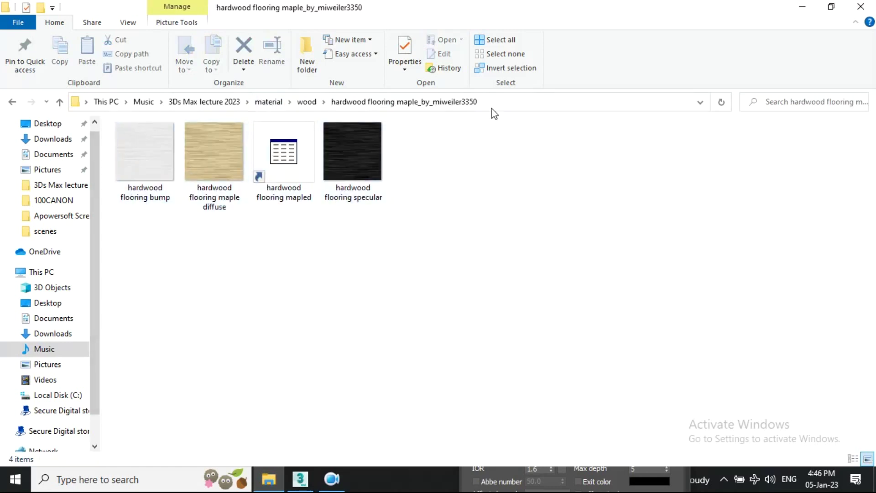
- Copy the full path of the hardwood flooring maple folder and switch back to 3ds Max
{"action": "left_click", "coordinate": [504, 104]}
{"action": "right_click", "coordinate": [373, 101]}
{"action": "left_click", "coordinate": [412, 140]}
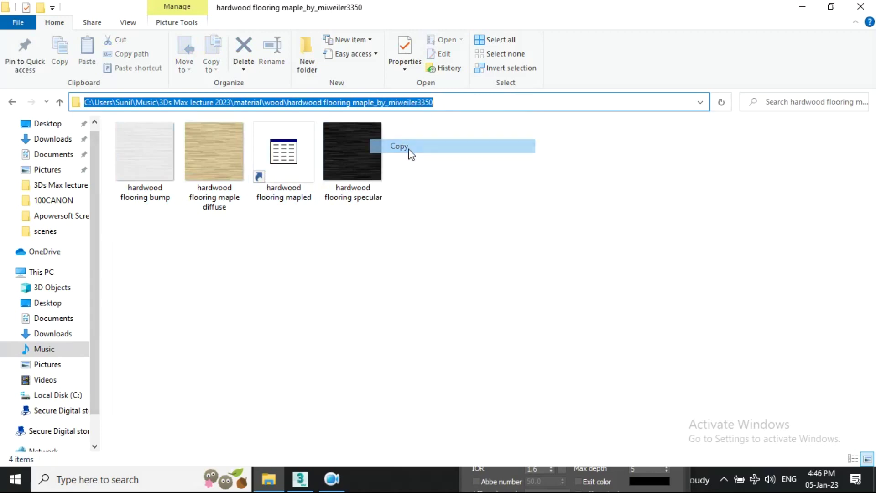
{"action": "left_click", "coordinate": [804, 9]}
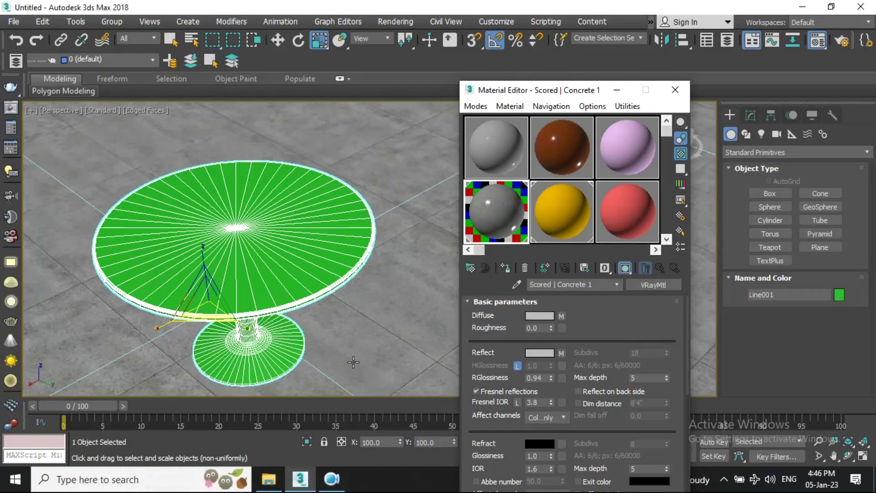
- Import the hardwood flooring mapled library from the copied folder path and load its hardwood flooring maple material into the Material #9 slot
{"action": "left_click", "coordinate": [633, 212]}
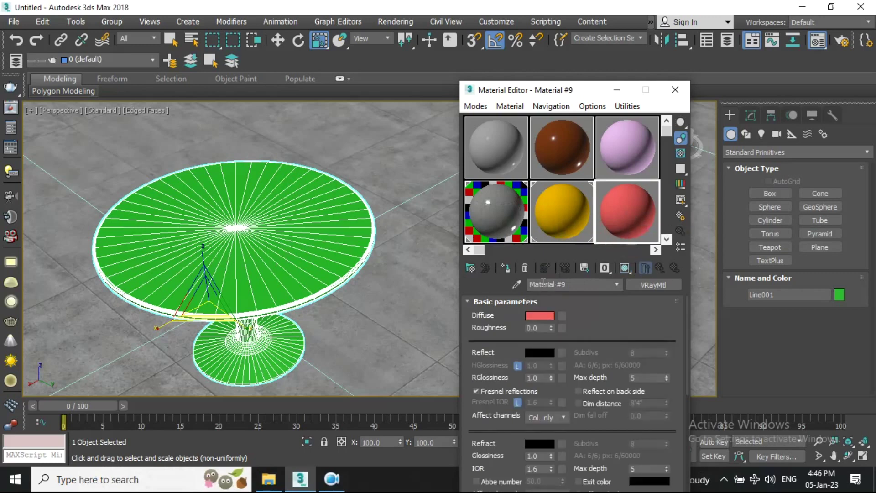
{"action": "left_click", "coordinate": [471, 268]}
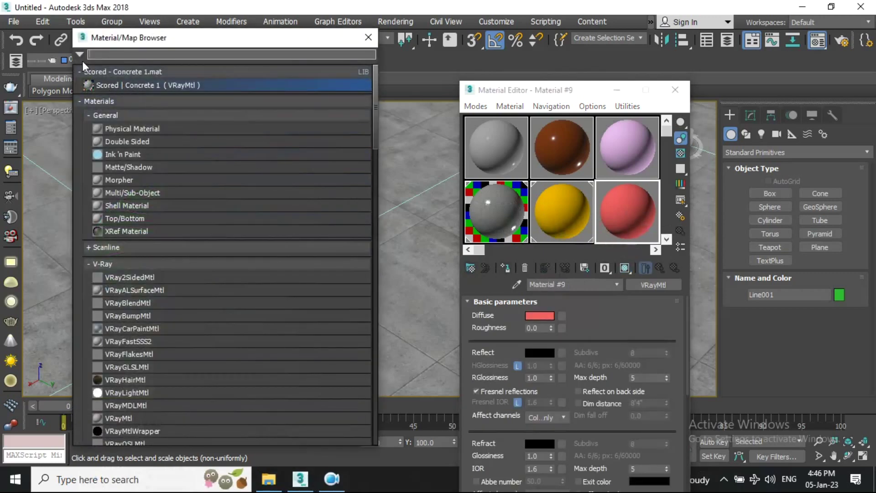
{"action": "left_click", "coordinate": [80, 54]}
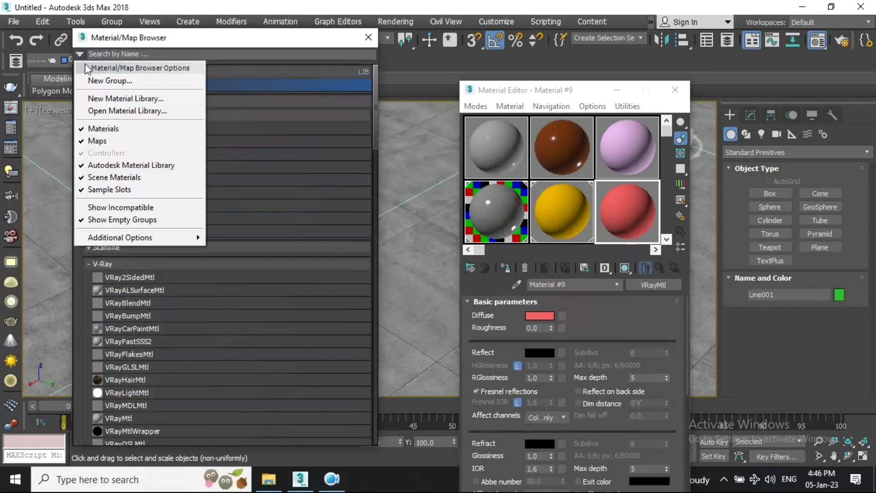
{"action": "left_click", "coordinate": [105, 112]}
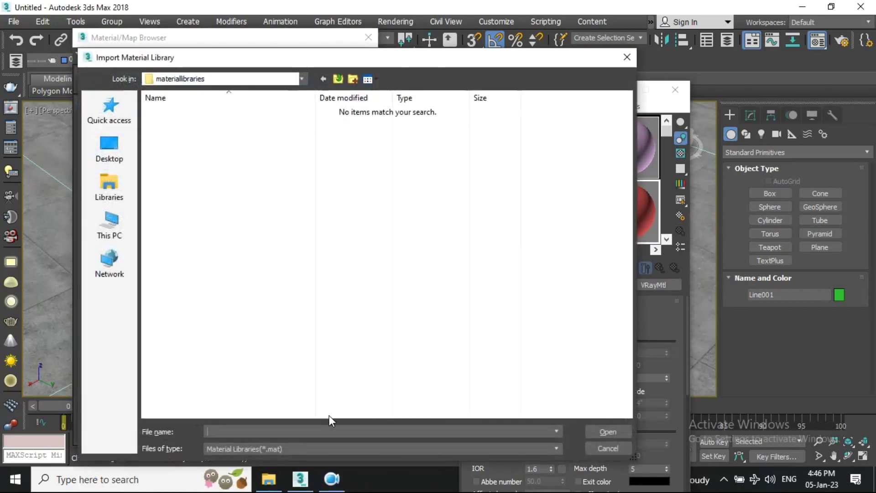
{"action": "key", "text": "ctrl+v"}
{"action": "left_click", "coordinate": [605, 432]}
{"action": "double_click", "coordinate": [190, 139]}
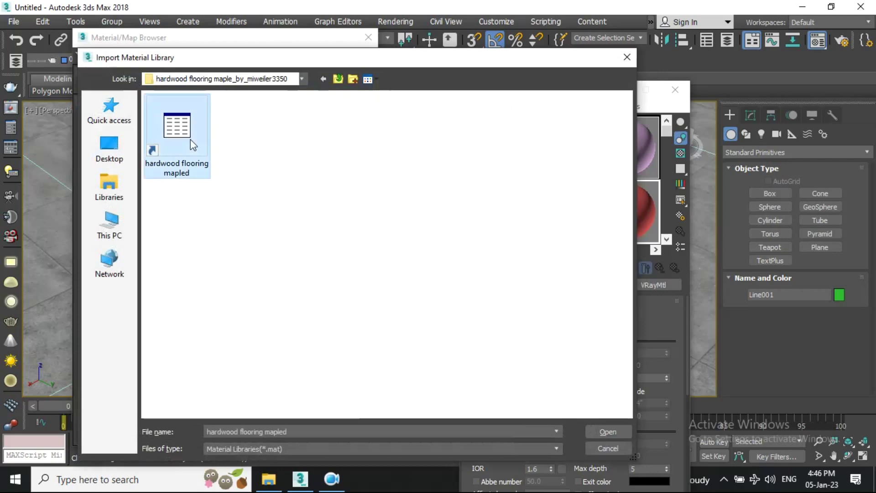
{"action": "double_click", "coordinate": [113, 85]}
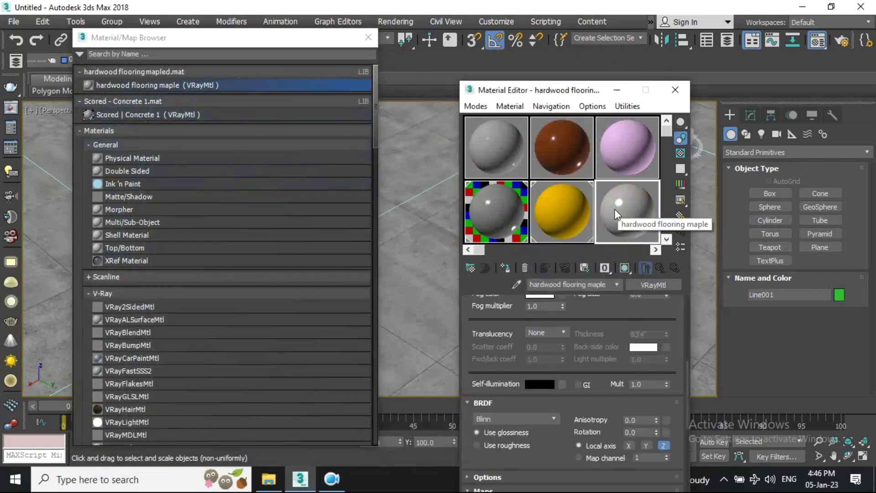
- Open Asset Tracking for the scene and refresh its list of maps
{"action": "left_click", "coordinate": [14, 22]}
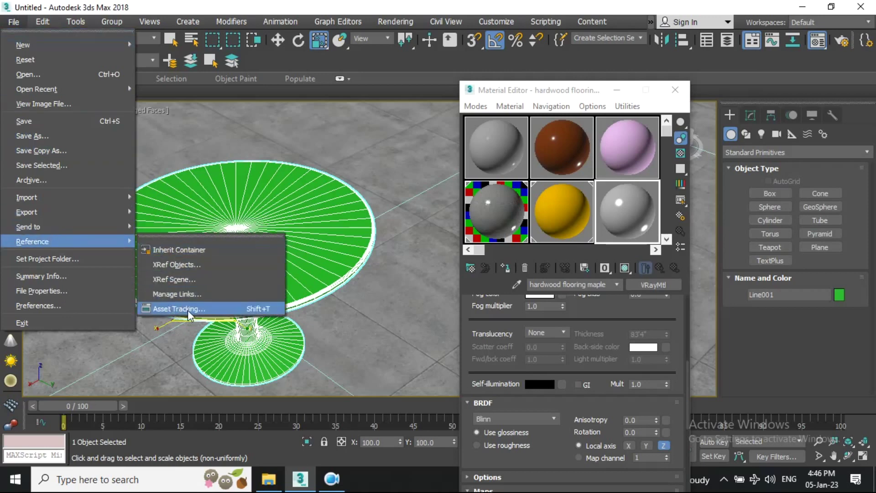
{"action": "left_click", "coordinate": [249, 311]}
{"action": "left_click", "coordinate": [14, 45]}
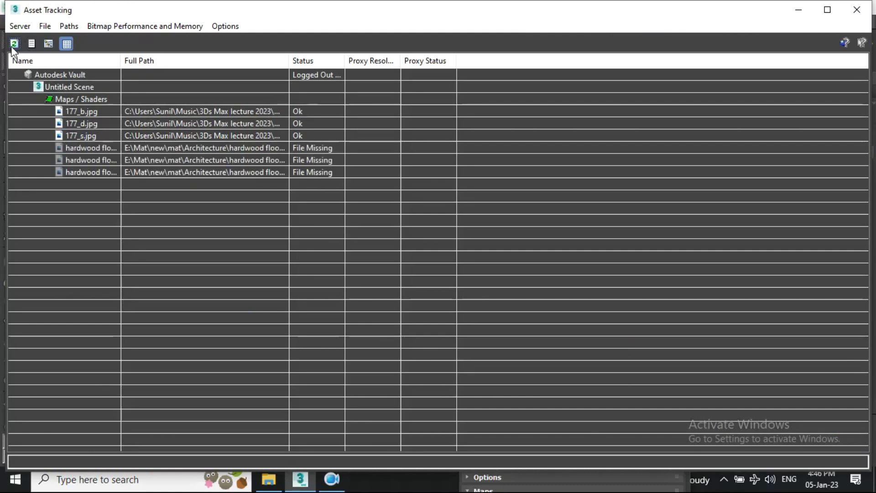
- Set the path of the three missing hardwood flooring maps to the copied folder path and close Asset Tracking
{"action": "left_click", "coordinate": [306, 149]}
{"action": "left_click", "coordinate": [308, 174], "text": "shift"}
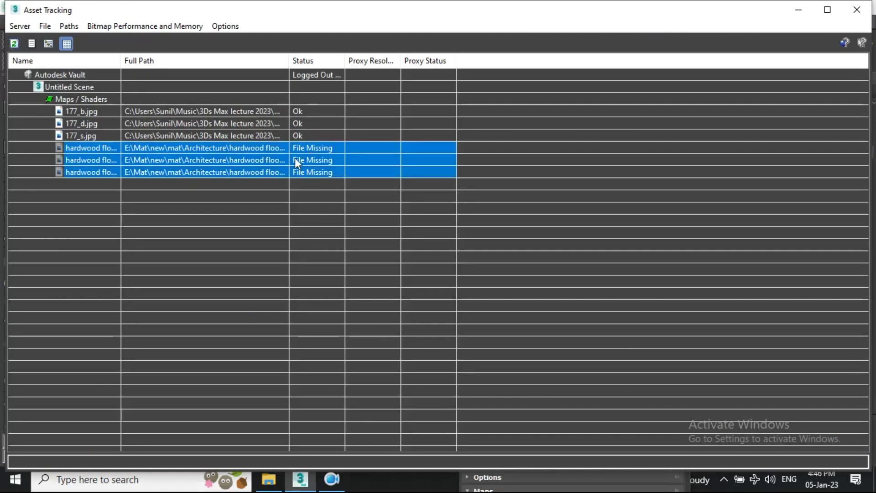
{"action": "right_click", "coordinate": [294, 159]}
{"action": "left_click", "coordinate": [261, 190]}
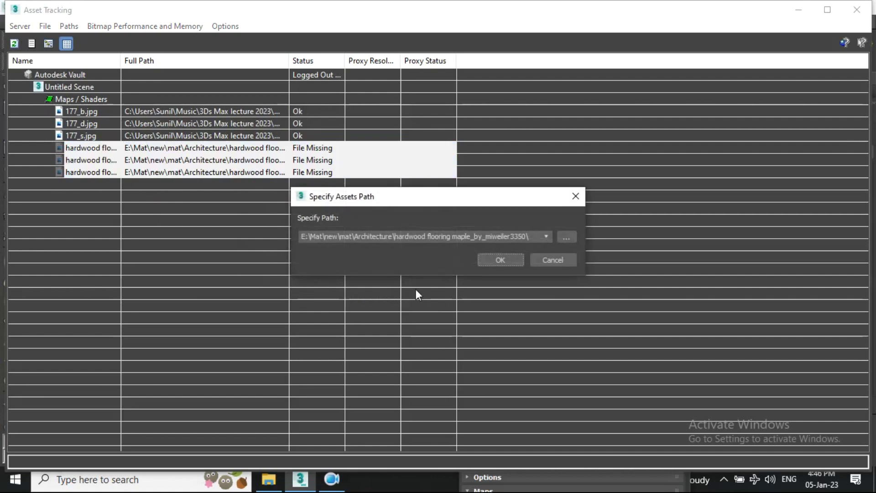
{"action": "triple_click", "coordinate": [476, 237]}
{"action": "key", "text": "ctrl+v"}
{"action": "left_click", "coordinate": [501, 260]}
{"action": "left_click", "coordinate": [862, 10]}
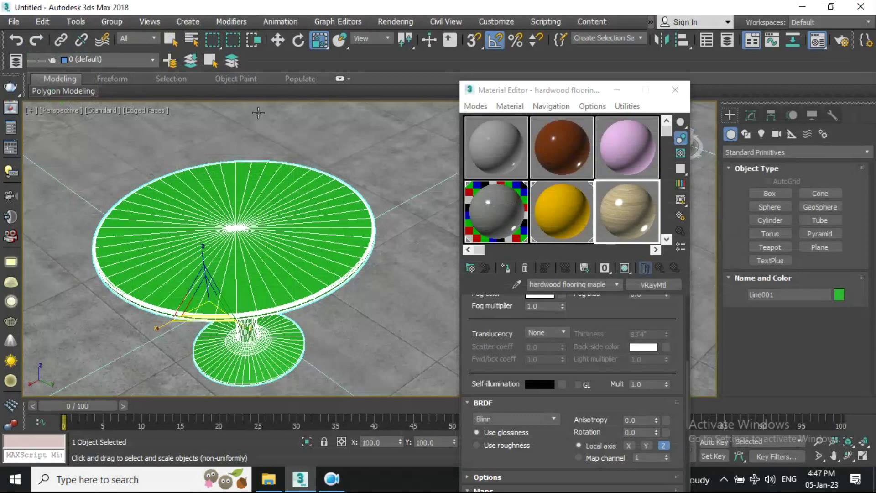
- Assign the hardwood flooring maple material to the table, show it shaded in the viewport and close the Material Editor
{"action": "left_click", "coordinate": [277, 41]}
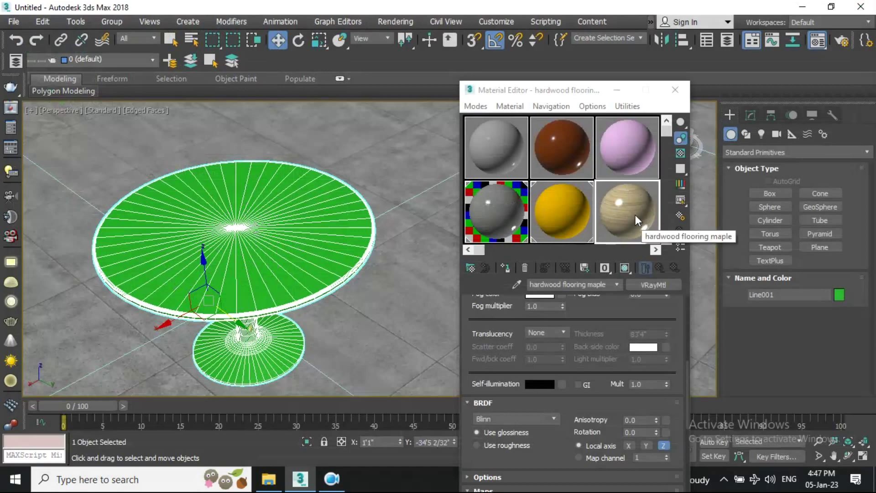
{"action": "left_click", "coordinate": [505, 268]}
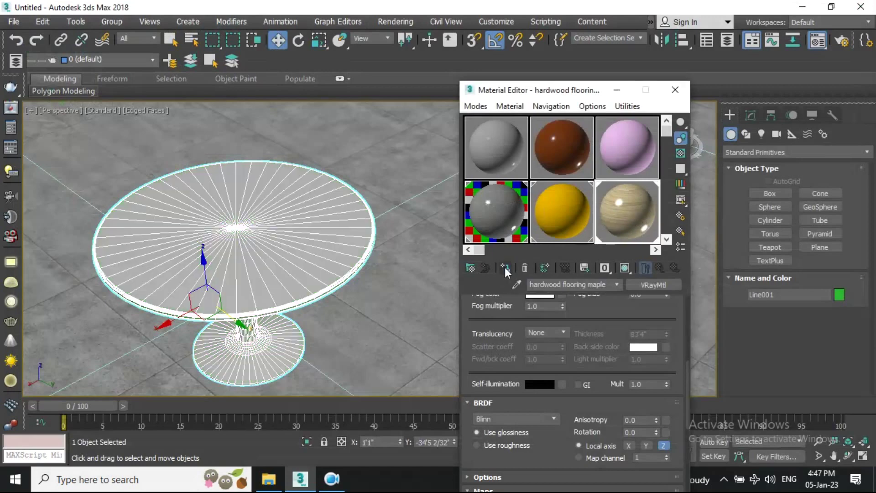
{"action": "middle_click_drag", "start_coordinate": [255, 247], "coordinate": [297, 249], "text": "alt"}
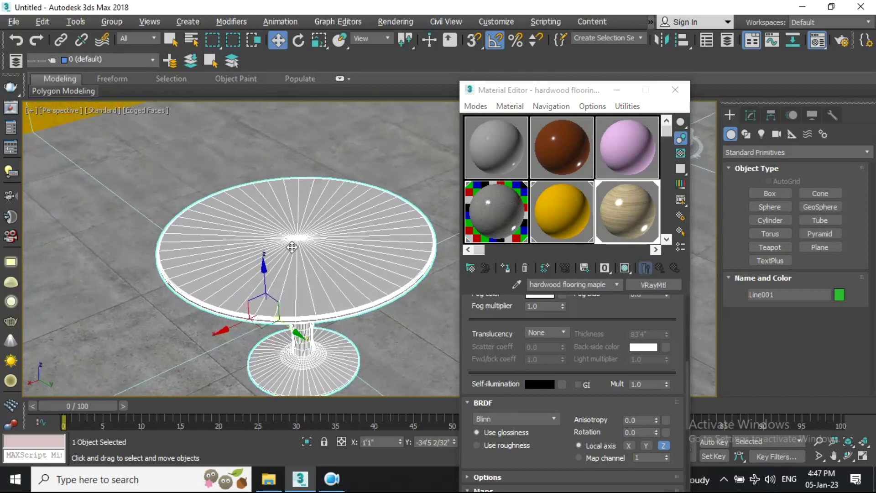
{"action": "left_click", "coordinate": [625, 268]}
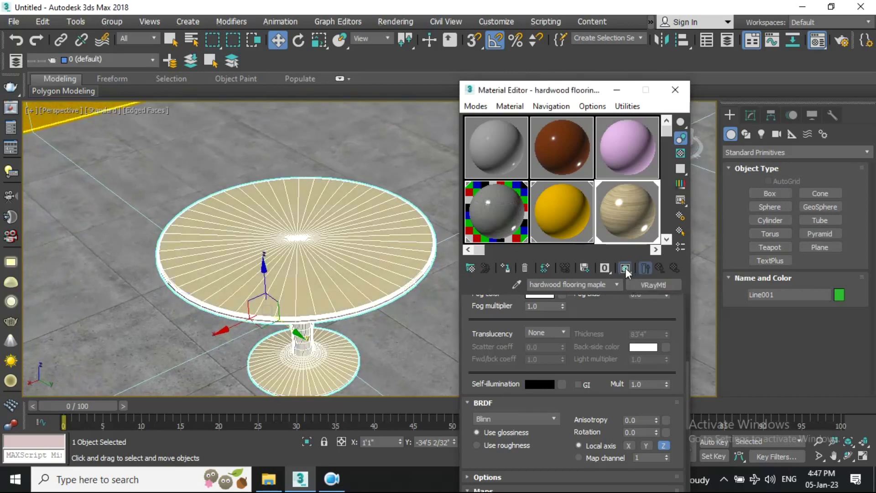
{"action": "middle_click_drag", "start_coordinate": [288, 247], "coordinate": [254, 211]}
{"action": "middle_click_drag", "start_coordinate": [290, 241], "coordinate": [279, 245]}
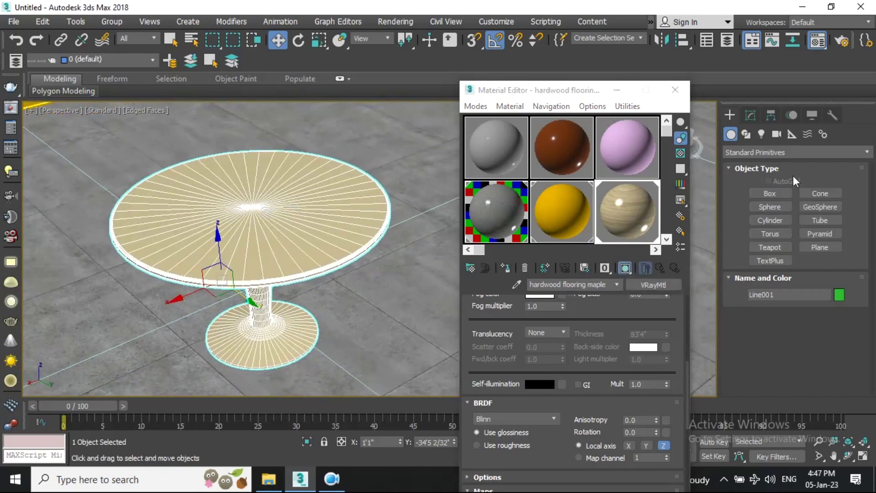
{"action": "left_click", "coordinate": [675, 90]}
- Add a UVW Map modifier to the table above its Lathe
{"action": "left_click", "coordinate": [751, 115]}
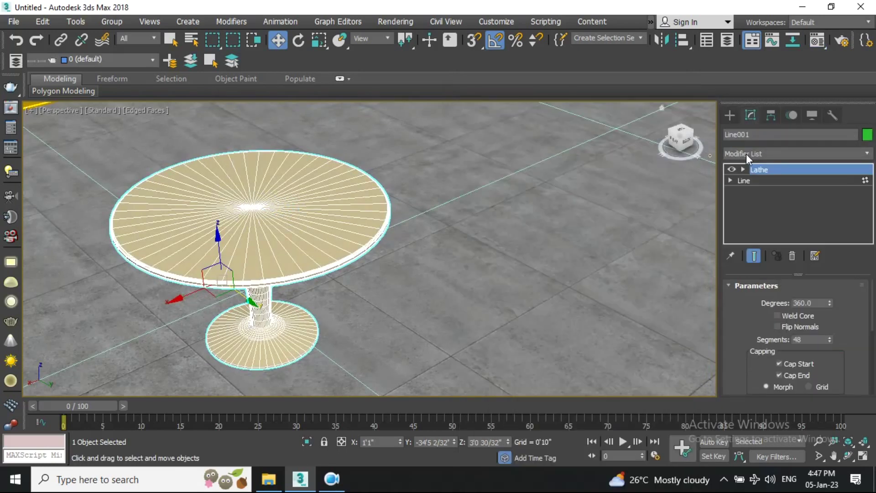
{"action": "left_click", "coordinate": [784, 155]}
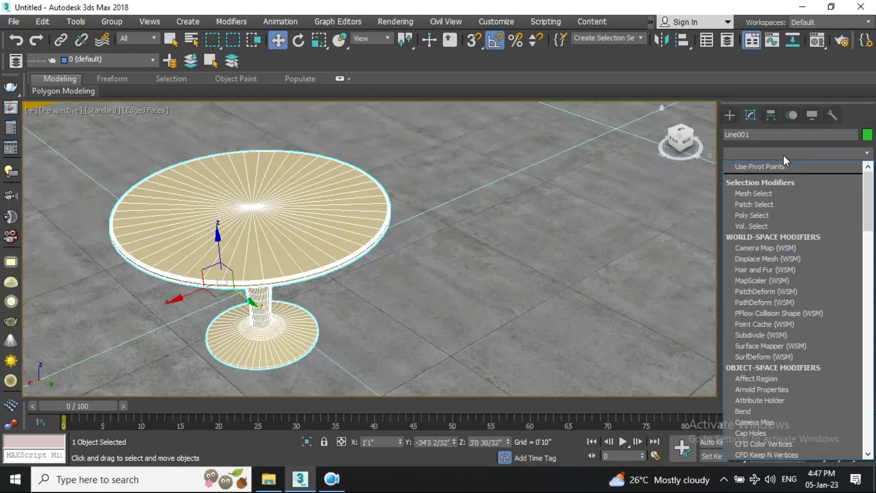
{"action": "type", "text": "uvw"}
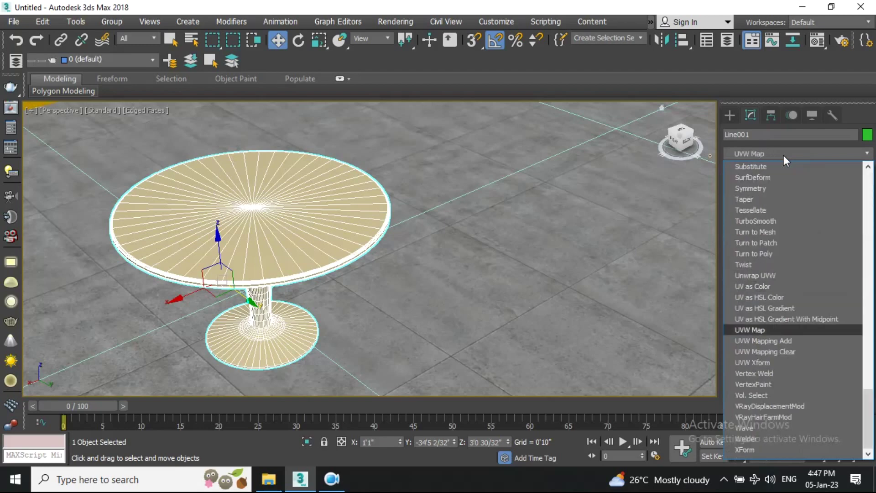
{"action": "left_click", "coordinate": [765, 332]}
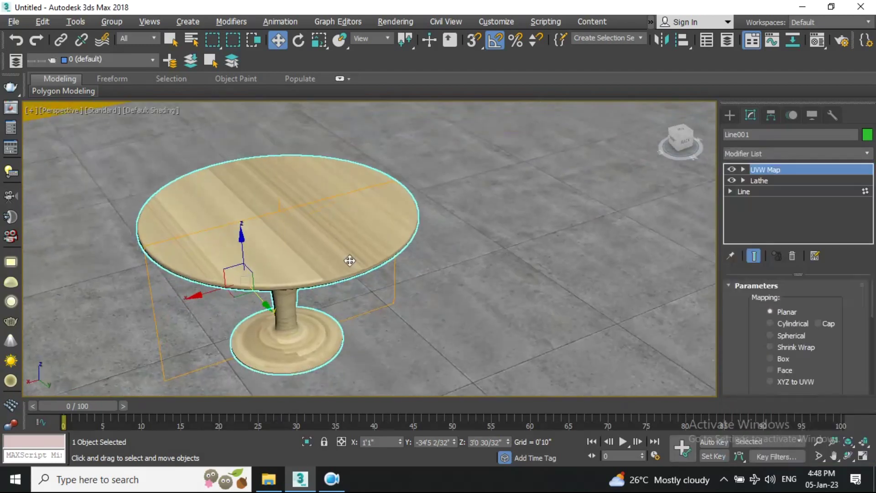
{"action": "middle_click_drag", "start_coordinate": [348, 260], "coordinate": [370, 268], "text": "alt"}
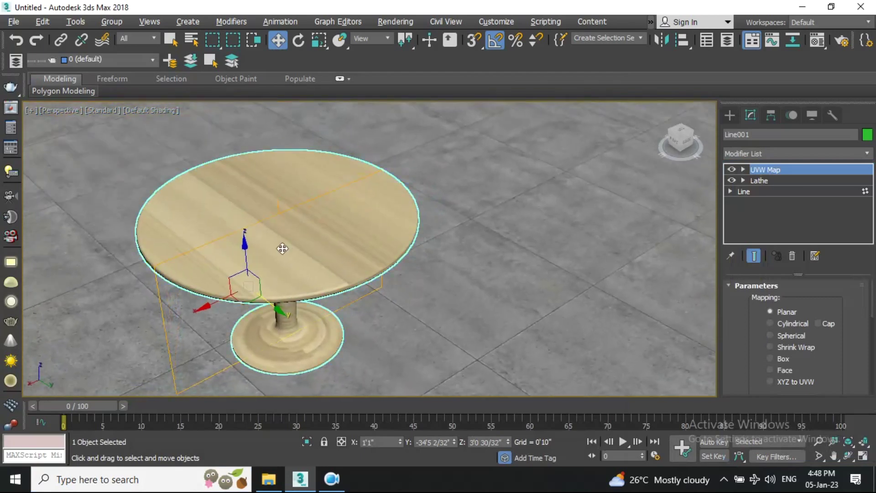
{"action": "middle_click_drag", "start_coordinate": [289, 251], "coordinate": [303, 245]}
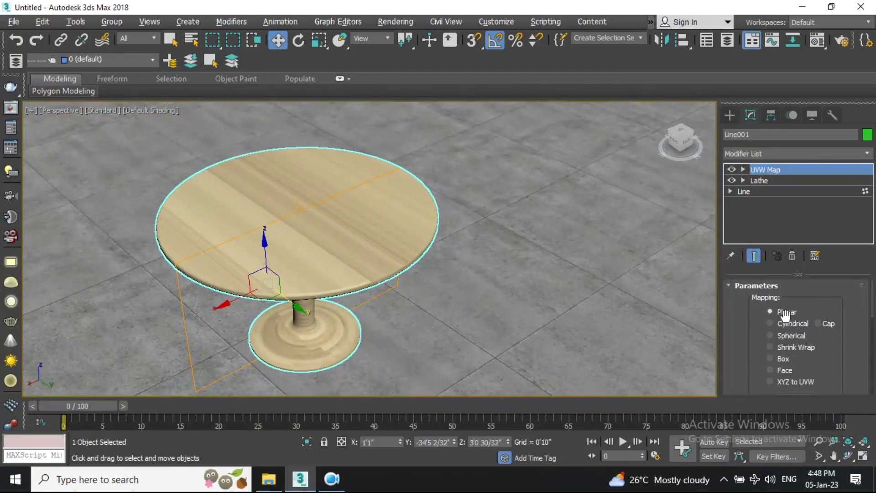
- Try Cylindrical, Spherical and Shrink Wrap mapping on the table's UVW Map, adjusting the mapping length
{"action": "left_click", "coordinate": [771, 323]}
{"action": "left_click", "coordinate": [771, 336]}
{"action": "scroll", "coordinate": [805, 365], "scroll_direction": "down", "scroll_amount": 1}
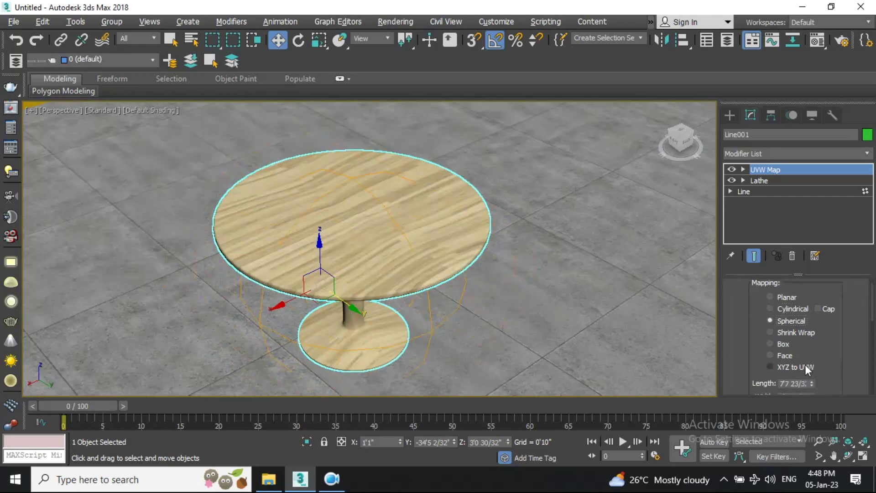
{"action": "scroll", "coordinate": [832, 343], "scroll_direction": "down", "scroll_amount": 1}
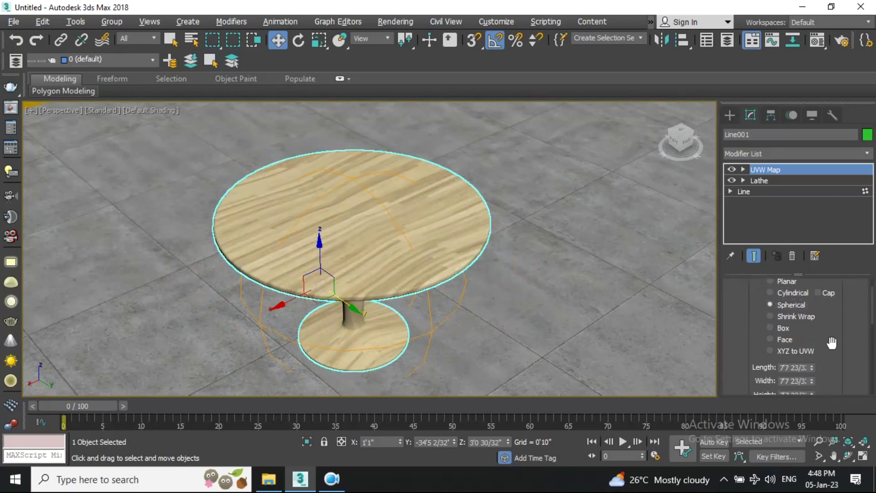
{"action": "left_click_drag", "start_coordinate": [811, 366], "coordinate": [812, 372]}
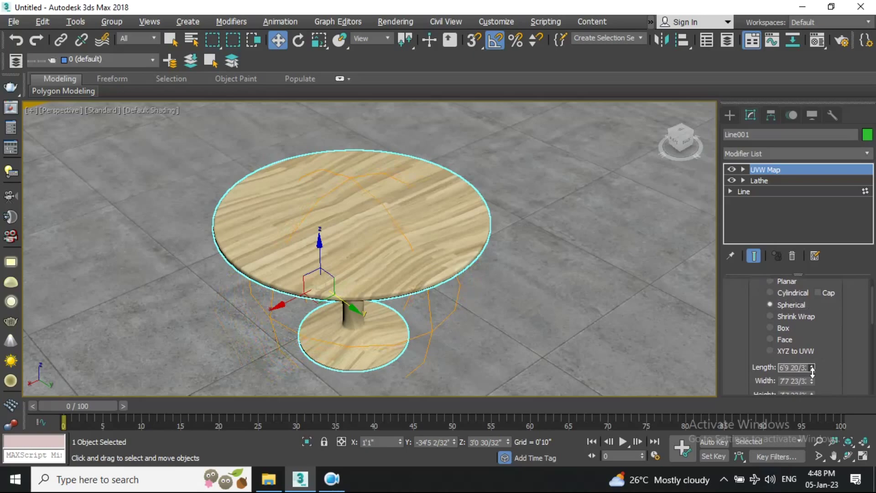
{"action": "left_click", "coordinate": [771, 316]}
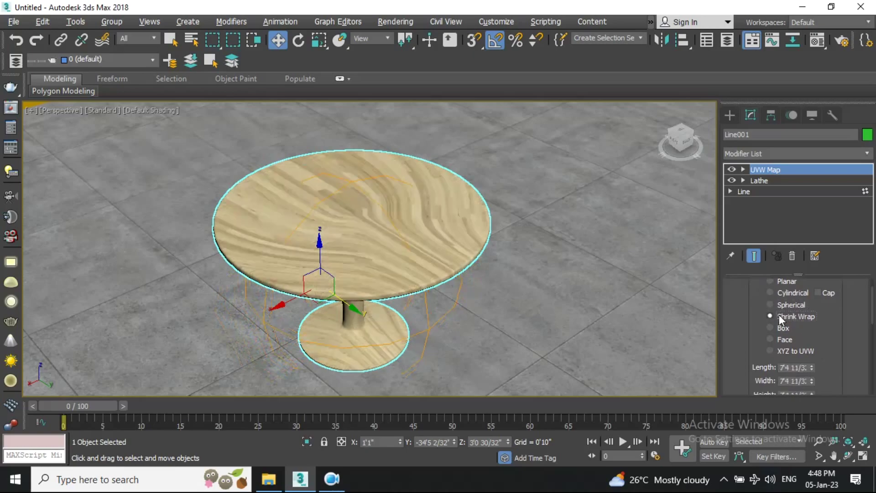
{"action": "mouse_move", "coordinate": [442, 254]}
{"action": "middle_mouse_down", "text": "alt"}
{"action": "mouse_move", "coordinate": [434, 237]}
{"action": "mouse_move", "coordinate": [368, 254]}
{"action": "mouse_move", "coordinate": [486, 263]}
{"action": "mouse_move", "coordinate": [491, 248]}
{"action": "mouse_move", "coordinate": [448, 253]}
{"action": "middle_mouse_up", "text": "alt"}
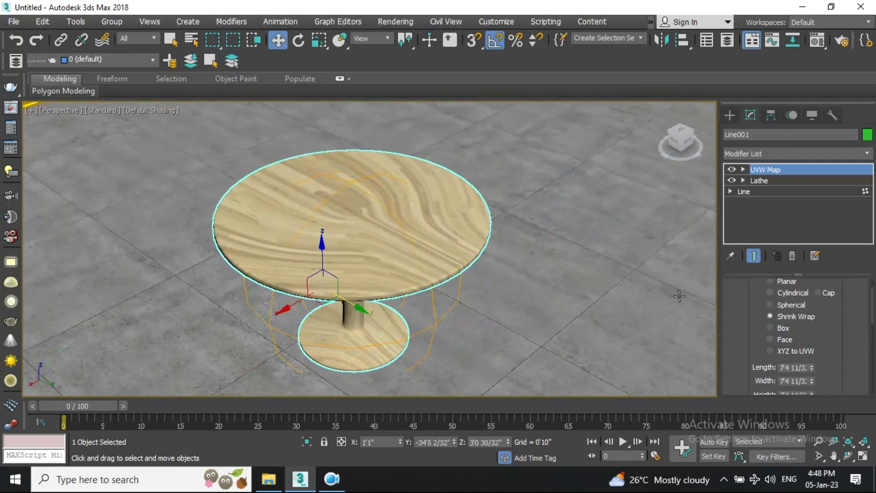
- Switch the table's UVW Map to Box mapping and enlarge it to about 7'8" long and 8'4" wide, with a greater height
{"action": "left_click", "coordinate": [771, 327]}
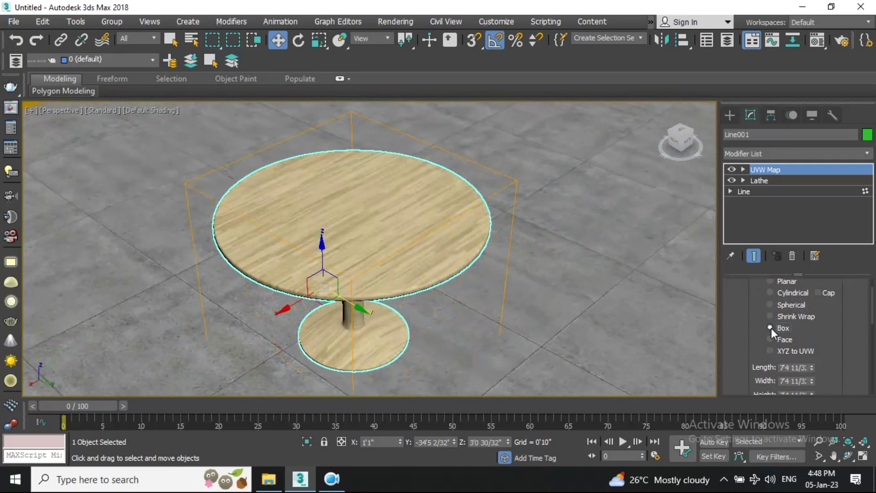
{"action": "mouse_move", "coordinate": [812, 368]}
{"action": "left_mouse_down"}
{"action": "mouse_move", "coordinate": [814, 383]}
{"action": "mouse_move", "coordinate": [821, 313]}
{"action": "mouse_move", "coordinate": [824, 361]}
{"action": "left_mouse_up"}
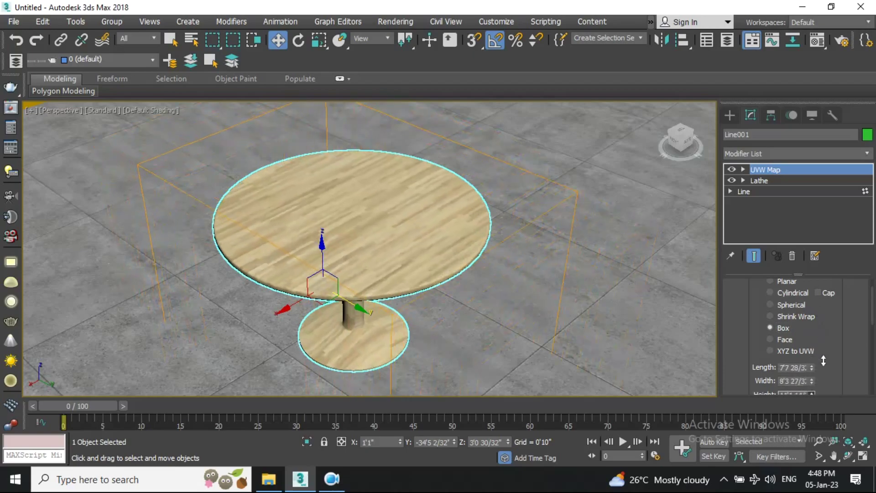
{"action": "middle_click_drag", "start_coordinate": [525, 282], "coordinate": [454, 251], "text": "alt"}
{"action": "scroll", "coordinate": [455, 254], "scroll_direction": "down", "scroll_amount": 5}
{"action": "scroll", "coordinate": [444, 256], "scroll_direction": "up", "scroll_amount": 2}
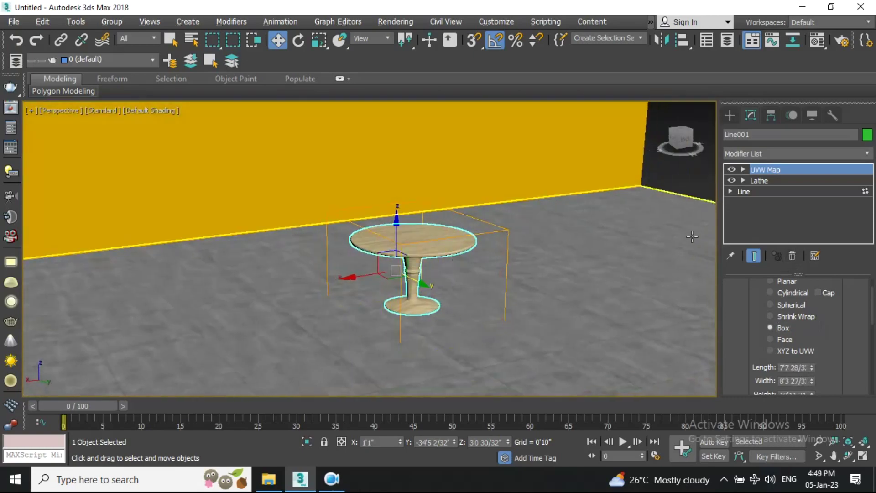
- Deselect the table and examine the wood grain on its top and pedestal close up and from several angles
{"action": "left_click", "coordinate": [670, 176]}
{"action": "scroll", "coordinate": [442, 303], "scroll_direction": "up", "scroll_amount": 1}
{"action": "scroll", "coordinate": [437, 286], "scroll_direction": "up", "scroll_amount": 4}
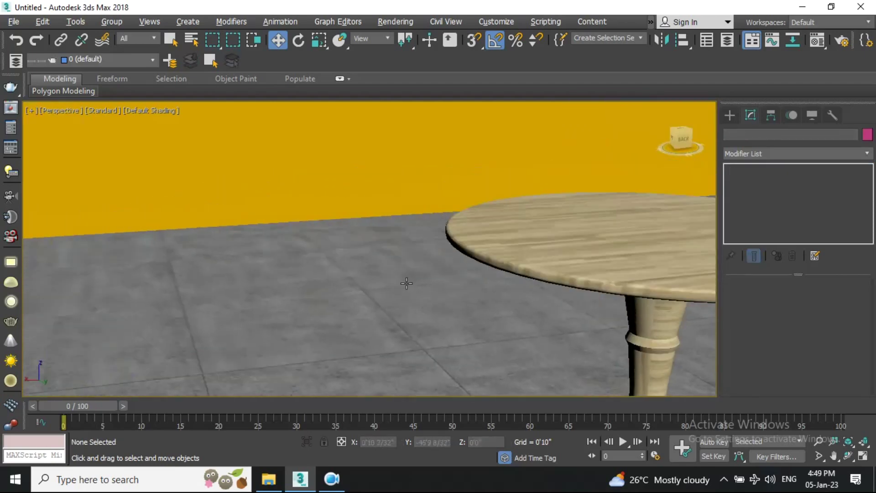
{"action": "scroll", "coordinate": [438, 283], "scroll_direction": "down", "scroll_amount": 6}
{"action": "scroll", "coordinate": [450, 281], "scroll_direction": "up", "scroll_amount": 3}
{"action": "middle_click_drag", "start_coordinate": [452, 281], "coordinate": [368, 246], "text": "alt"}
{"action": "scroll", "coordinate": [368, 251], "scroll_direction": "down", "scroll_amount": 5}
{"action": "scroll", "coordinate": [368, 258], "scroll_direction": "up", "scroll_amount": 5}
{"action": "scroll", "coordinate": [368, 258], "scroll_direction": "up", "scroll_amount": 4}
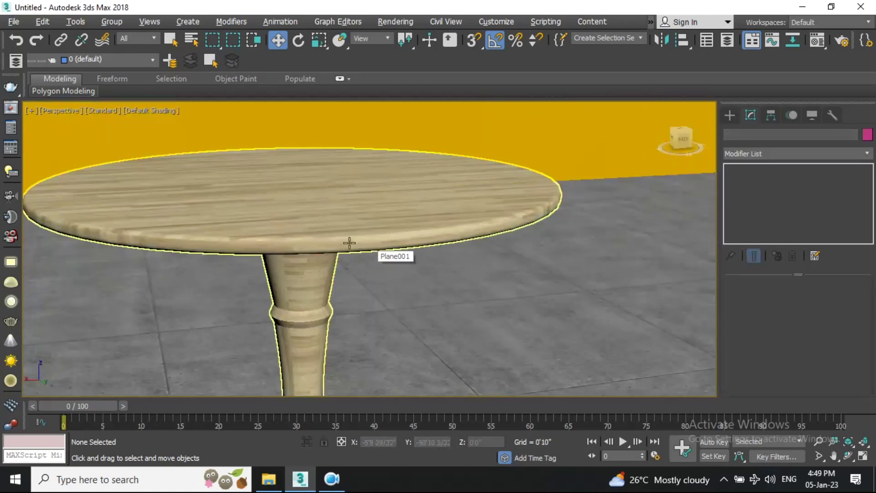
{"action": "scroll", "coordinate": [366, 254], "scroll_direction": "down", "scroll_amount": 6}
{"action": "middle_click_drag", "start_coordinate": [365, 253], "coordinate": [347, 256], "text": "alt"}
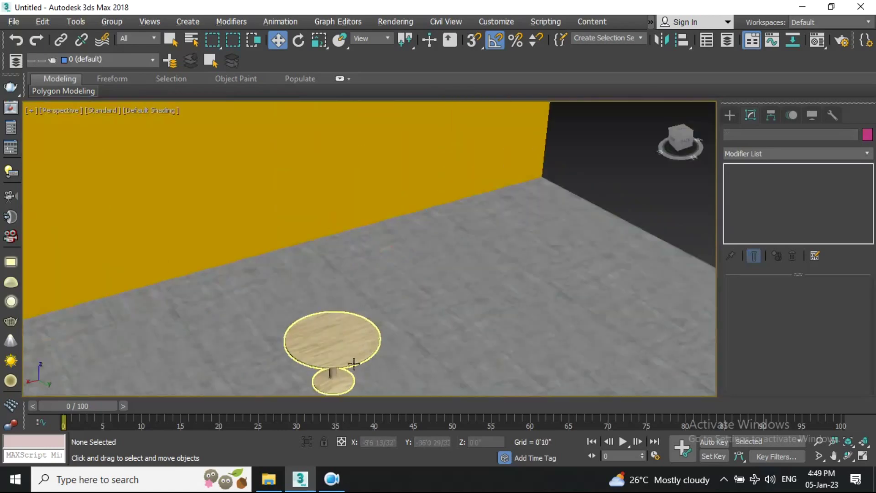
- Draw a plane VRayLight diagonally behind the table in the Top view, with half-length about 2'9" and half-width about 2'7"
{"action": "key", "text": "alt+w"}
{"action": "left_click", "coordinate": [730, 115]}
{"action": "scroll", "coordinate": [205, 183], "scroll_direction": "up", "scroll_amount": 2}
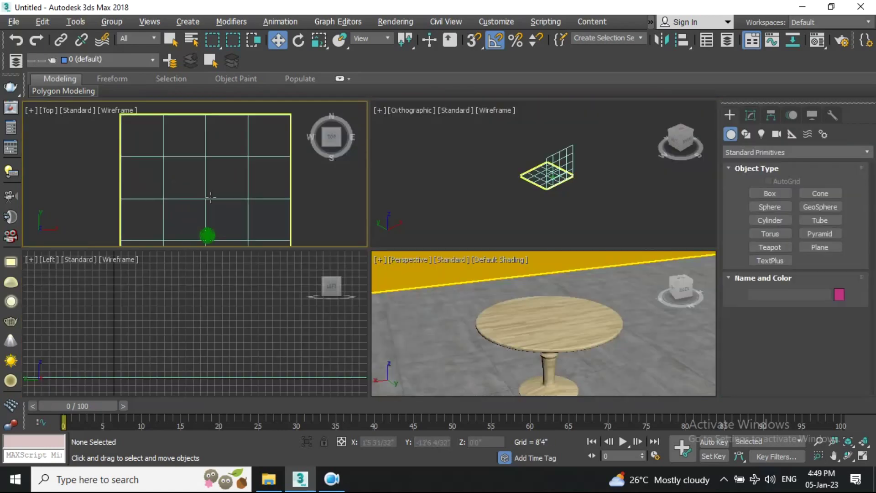
{"action": "left_click", "coordinate": [762, 134]}
{"action": "left_click", "coordinate": [760, 152]}
{"action": "left_click", "coordinate": [735, 188]}
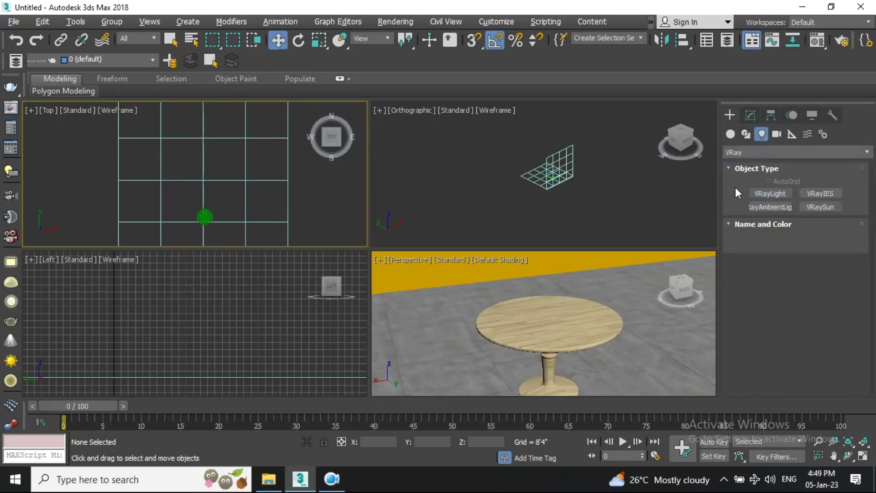
{"action": "left_click", "coordinate": [770, 193]}
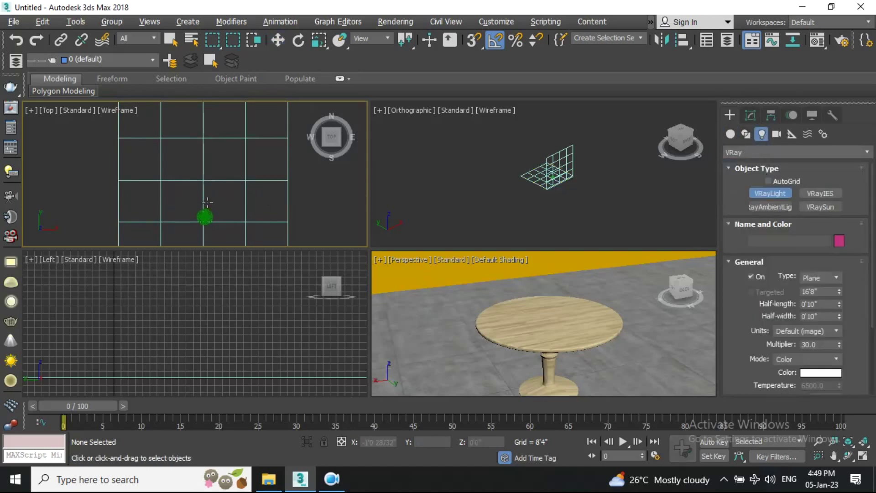
{"action": "middle_click_drag", "start_coordinate": [250, 178], "coordinate": [228, 169]}
{"action": "left_click_drag", "start_coordinate": [216, 169], "coordinate": [221, 173]}
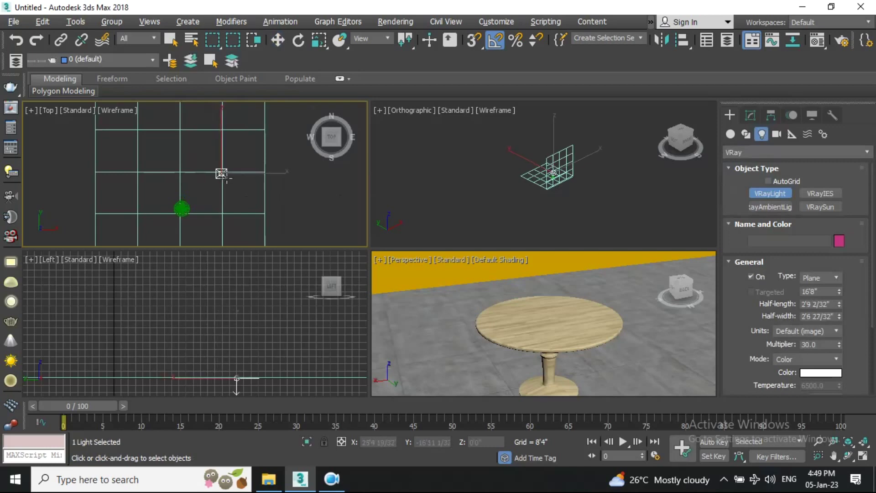
- Change the Orthographic view to Front and raise the VRayLight to about 26'4" above the floor
{"action": "key", "text": "w"}
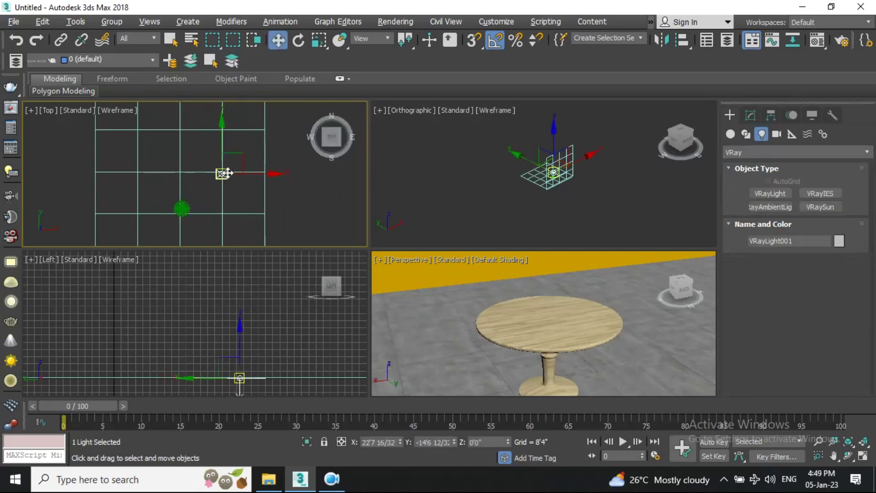
{"action": "middle_click_drag", "start_coordinate": [223, 173], "coordinate": [206, 186]}
{"action": "right_click", "coordinate": [547, 169]}
{"action": "key", "text": "f"}
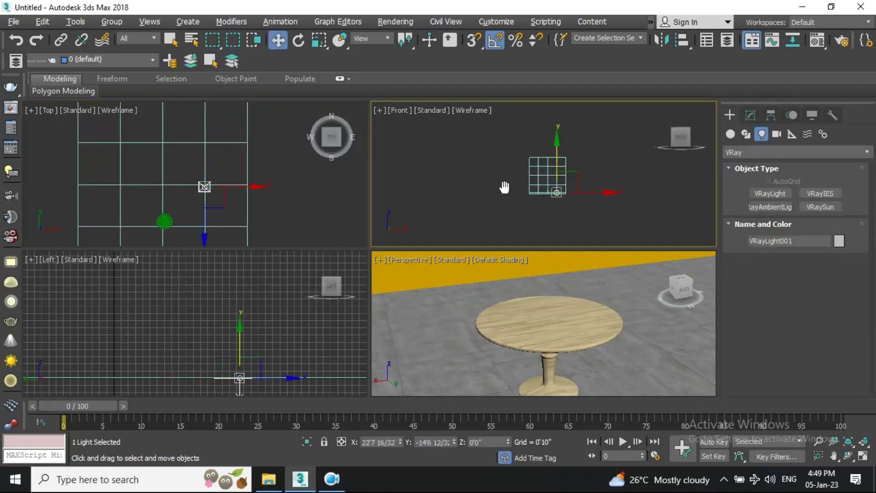
{"action": "left_click_drag", "start_coordinate": [557, 145], "coordinate": [562, 129]}
{"action": "scroll", "coordinate": [225, 322], "scroll_direction": "down", "scroll_amount": 5}
{"action": "left_click_drag", "start_coordinate": [244, 275], "coordinate": [235, 275]}
{"action": "middle_click_drag", "start_coordinate": [201, 276], "coordinate": [201, 306]}
{"action": "left_click_drag", "start_coordinate": [201, 282], "coordinate": [203, 326]}
{"action": "scroll", "coordinate": [229, 358], "scroll_direction": "up", "scroll_amount": 2}
- Rotate the VRayLight to -70 degrees about X and -35 degrees about Z so it aims at the table
{"action": "key", "text": "e"}
{"action": "left_click_drag", "start_coordinate": [263, 316], "coordinate": [231, 269]}
{"action": "middle_click_drag", "start_coordinate": [205, 189], "coordinate": [248, 162]}
{"action": "left_click_drag", "start_coordinate": [266, 148], "coordinate": [276, 188]}
{"action": "key", "text": "alt+w"}
{"action": "middle_click_drag", "start_coordinate": [297, 207], "coordinate": [245, 176]}
{"action": "left_click_drag", "start_coordinate": [438, 202], "coordinate": [436, 197]}
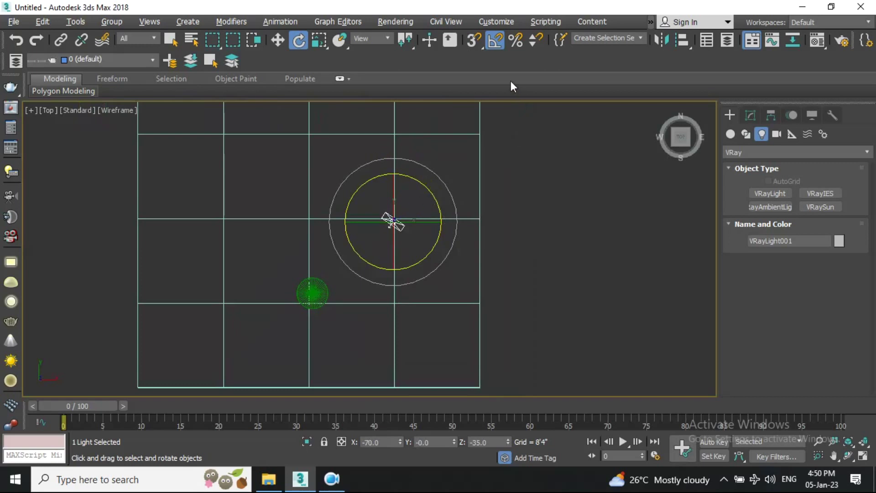
{"action": "key", "text": "w"}
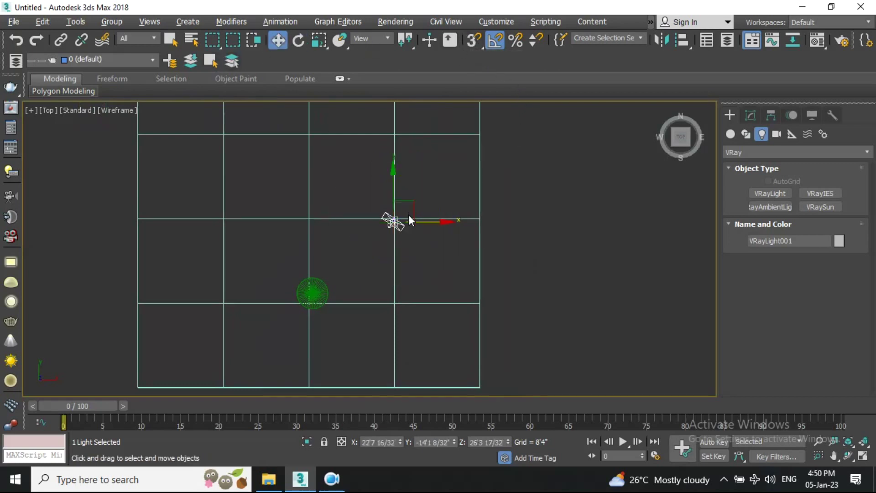
- Mirror the VRayLight about the X axis as an instance and move it to the opposite side of the table in the Top view
{"action": "left_click", "coordinate": [662, 40]}
{"action": "left_click", "coordinate": [412, 268]}
{"action": "left_click", "coordinate": [414, 282]}
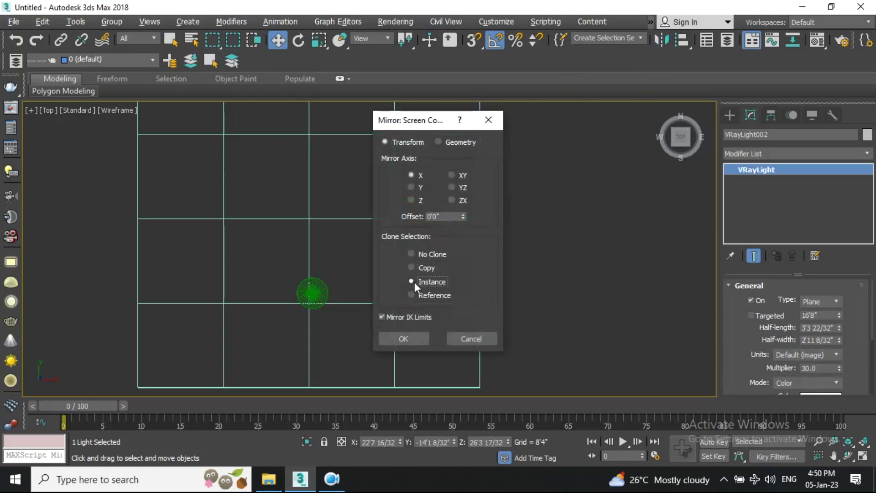
{"action": "left_click", "coordinate": [398, 339]}
{"action": "left_click_drag", "start_coordinate": [433, 222], "coordinate": [310, 221]}
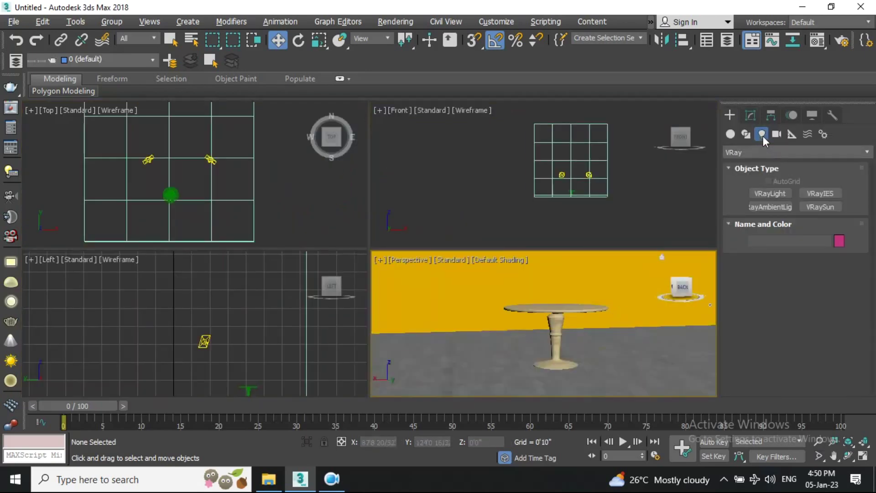
- Place a Standard Target camera in the Top view, aimed past the table from between the lights, and show the Perspective viewport through it
{"action": "left_click", "coordinate": [777, 135]}
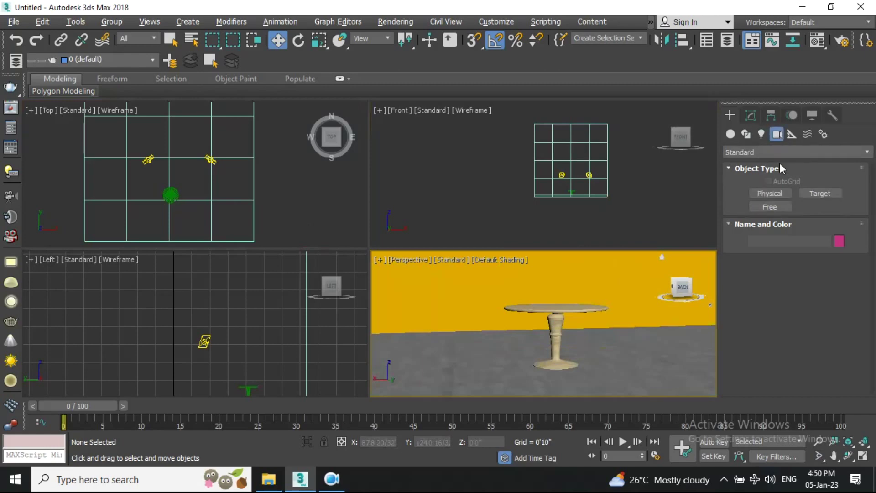
{"action": "left_click", "coordinate": [821, 194]}
{"action": "scroll", "coordinate": [197, 190], "scroll_direction": "up", "scroll_amount": 2}
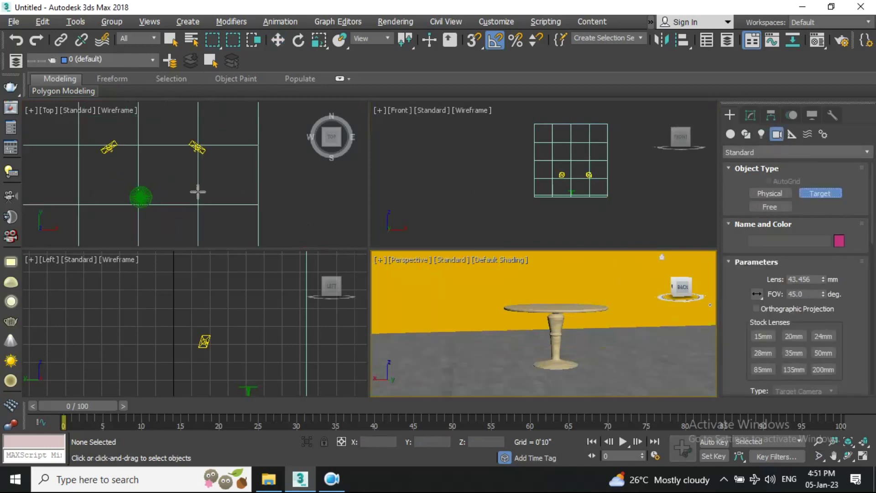
{"action": "middle_click_drag", "start_coordinate": [198, 190], "coordinate": [162, 195]}
{"action": "middle_click_drag", "start_coordinate": [174, 134], "coordinate": [172, 154]}
{"action": "scroll", "coordinate": [172, 155], "scroll_direction": "down", "scroll_amount": 2}
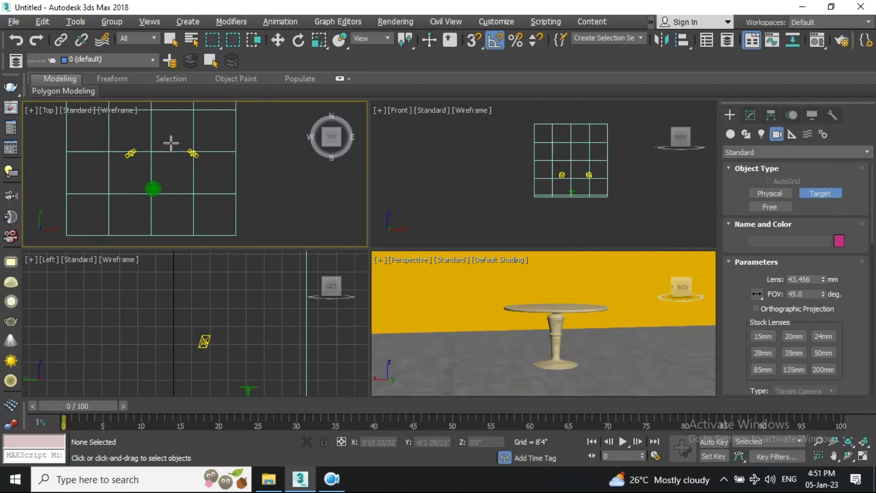
{"action": "left_click_drag", "start_coordinate": [168, 143], "coordinate": [143, 219]}
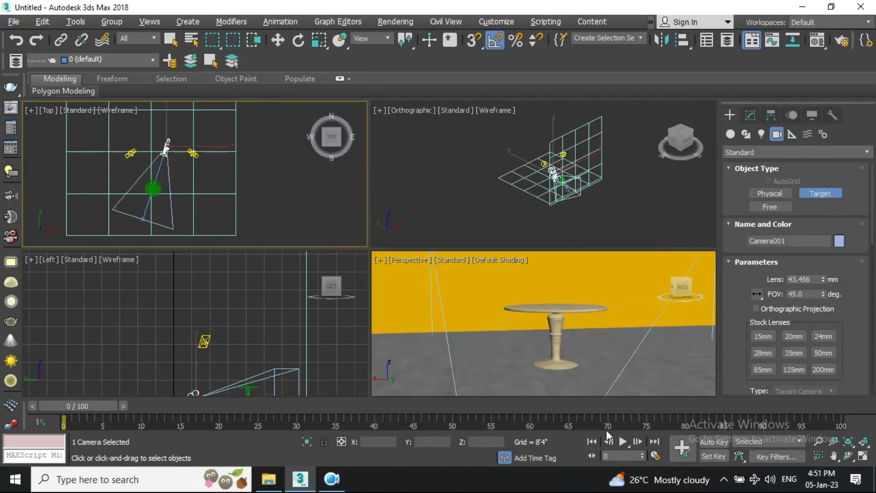
{"action": "key", "text": "c"}
{"action": "middle_click_drag", "start_coordinate": [557, 358], "coordinate": [570, 278]}
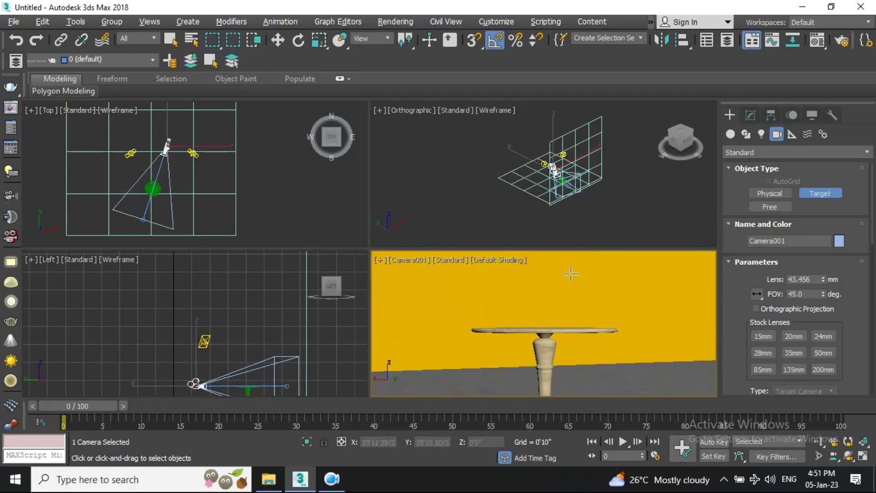
- Raise the camera to about 8'5" in the Front view and pan the camera view to frame the whole table
{"action": "right_click", "coordinate": [526, 184]}
{"action": "key", "text": "f"}
{"action": "right_click", "coordinate": [286, 178]}
{"action": "key", "text": "w"}
{"action": "scroll", "coordinate": [582, 189], "scroll_direction": "up", "scroll_amount": 2}
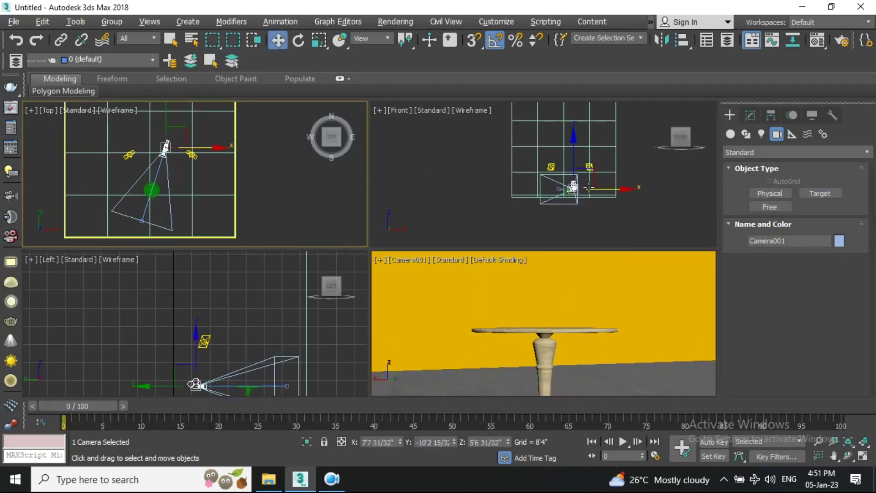
{"action": "left_click_drag", "start_coordinate": [571, 173], "coordinate": [573, 155]}
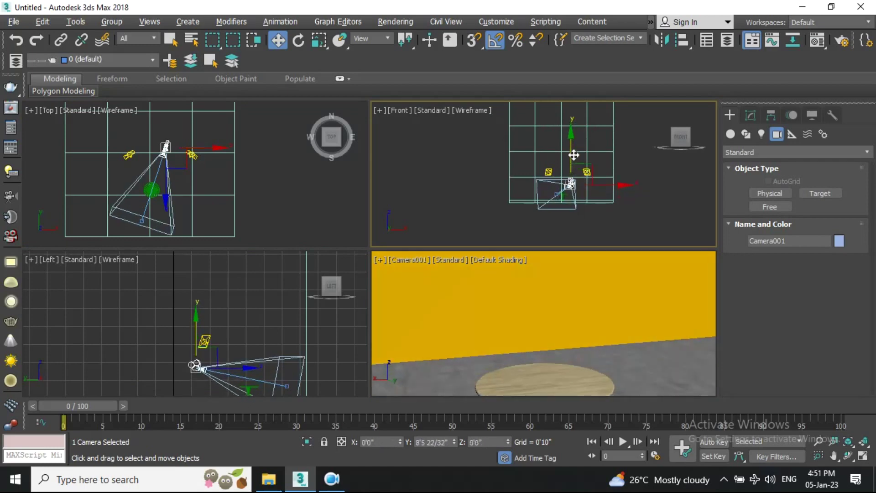
{"action": "middle_click_drag", "start_coordinate": [542, 338], "coordinate": [537, 287]}
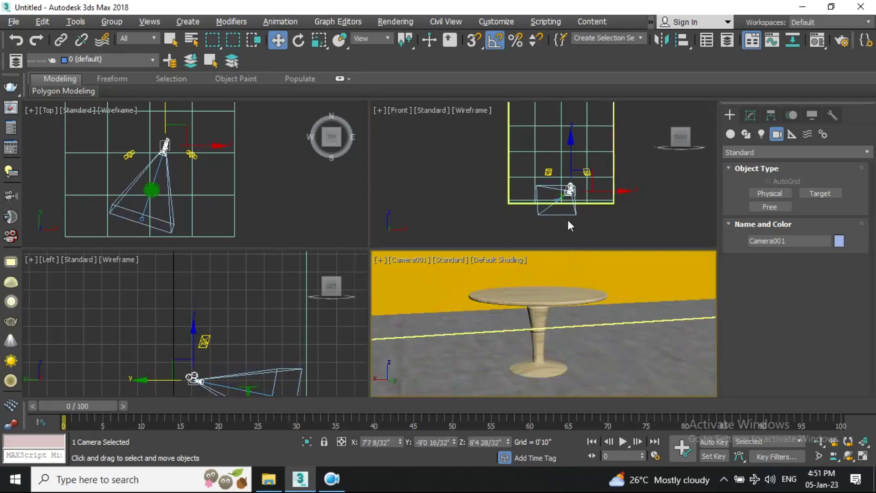
- Try to raise the camera's target to about 8'6" in the Front view
{"action": "left_click", "coordinate": [162, 140]}
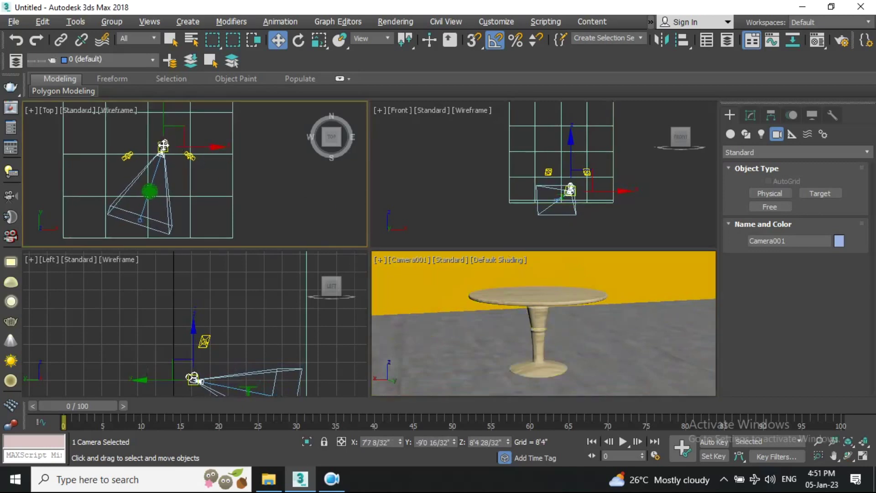
{"action": "right_click", "coordinate": [163, 145]}
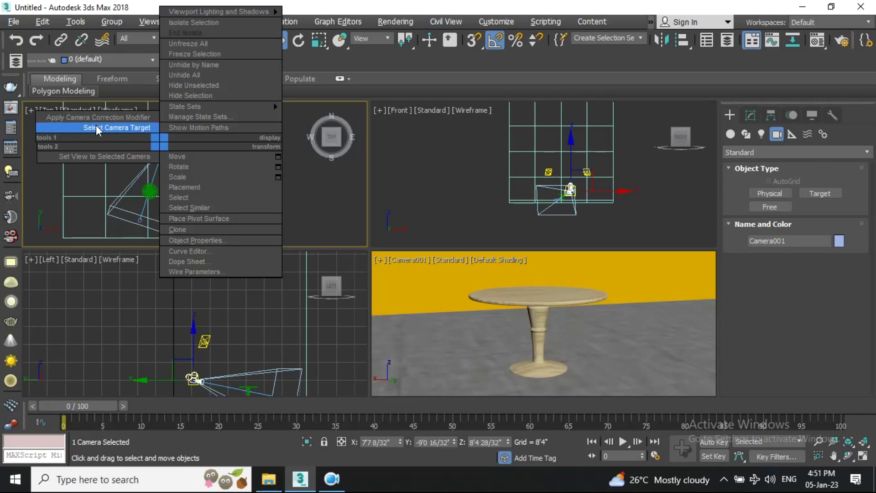
{"action": "left_click", "coordinate": [158, 163]}
{"action": "middle_click_drag", "start_coordinate": [158, 159], "coordinate": [175, 180]}
{"action": "right_click", "coordinate": [179, 170]}
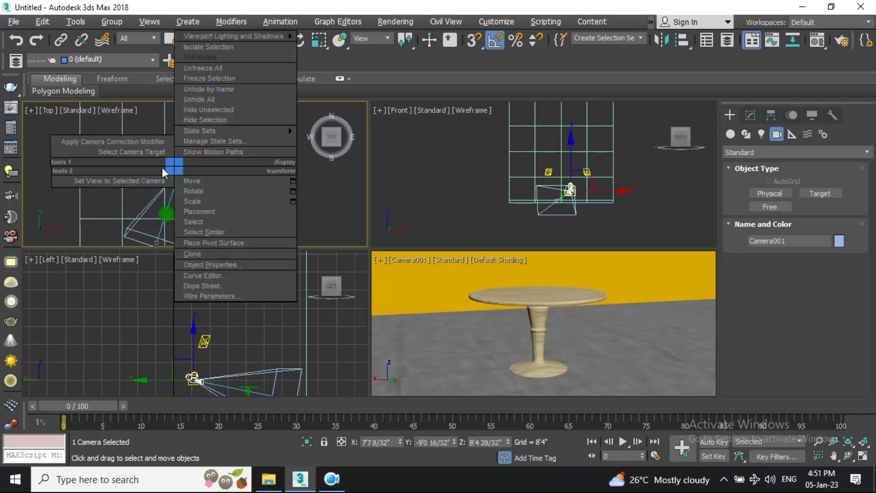
{"action": "left_click", "coordinate": [122, 153]}
{"action": "middle_click_drag", "start_coordinate": [530, 178], "coordinate": [563, 185], "text": "alt"}
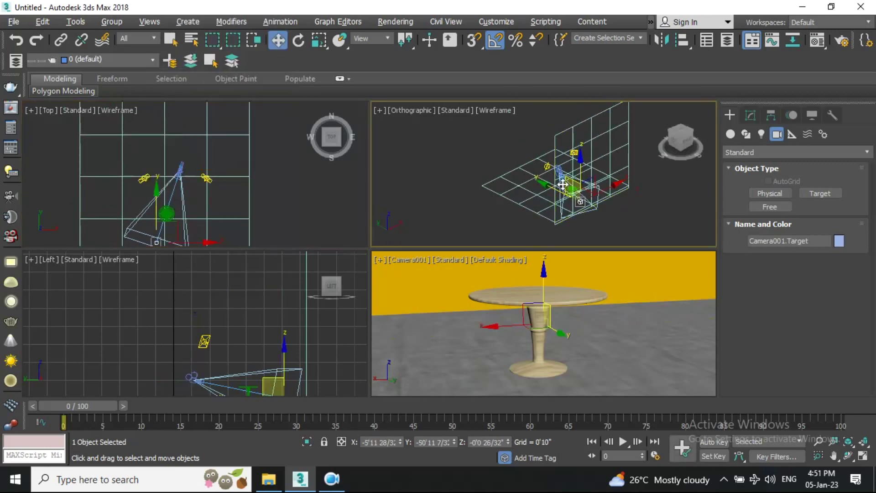
{"action": "key", "text": "f"}
{"action": "left_click_drag", "start_coordinate": [556, 176], "coordinate": [557, 166]}
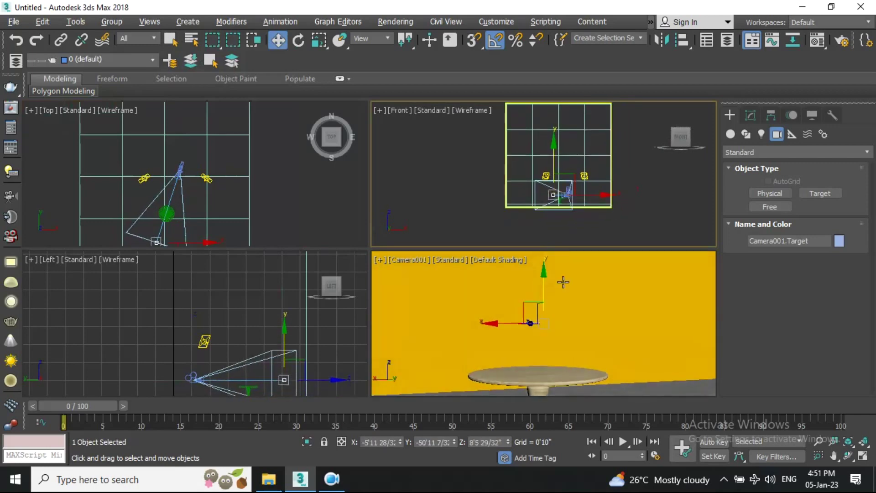
{"action": "key", "text": "ctrl+z"}
- Show safe frames in the camera view and reposition the camera so the table sits inside them
{"action": "left_click_drag", "start_coordinate": [565, 239], "coordinate": [561, 252]}
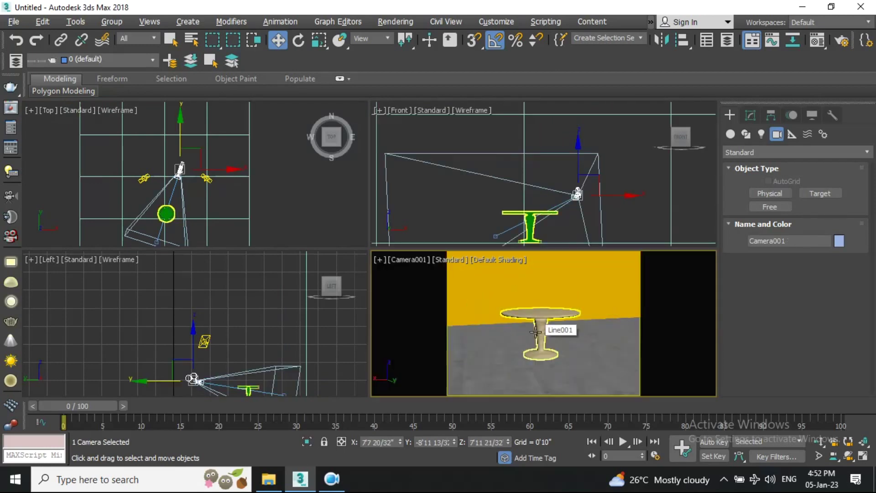
{"action": "key", "text": "shift+f"}
{"action": "middle_click_drag", "start_coordinate": [550, 330], "coordinate": [553, 342]}
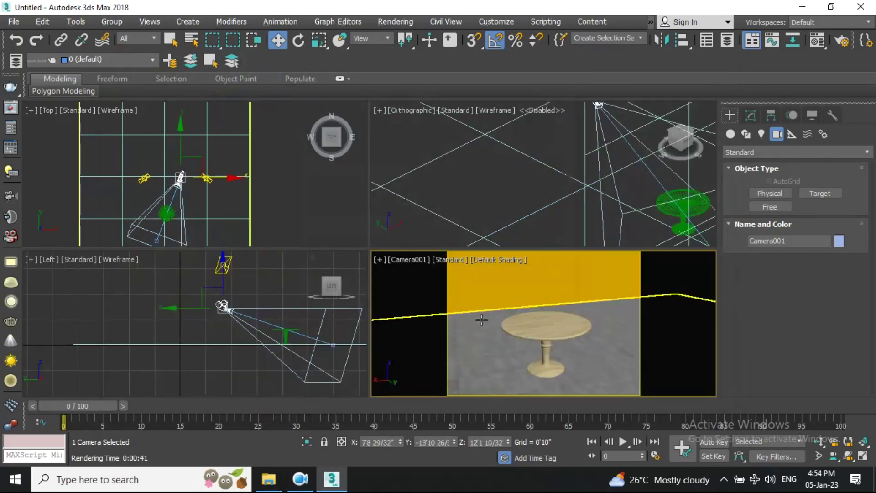
- Set the render output size to the HDTV (video) preset with a width of 2000 pixels
{"action": "left_click", "coordinate": [13, 126]}
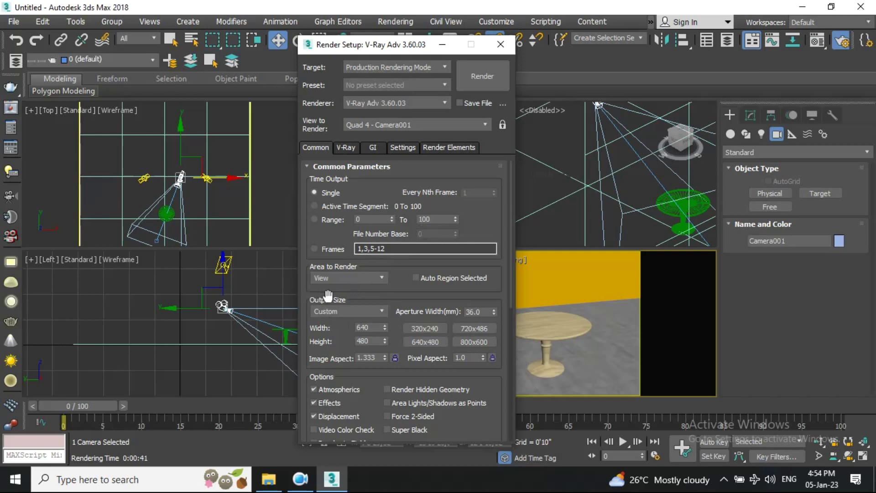
{"action": "left_click", "coordinate": [355, 312]}
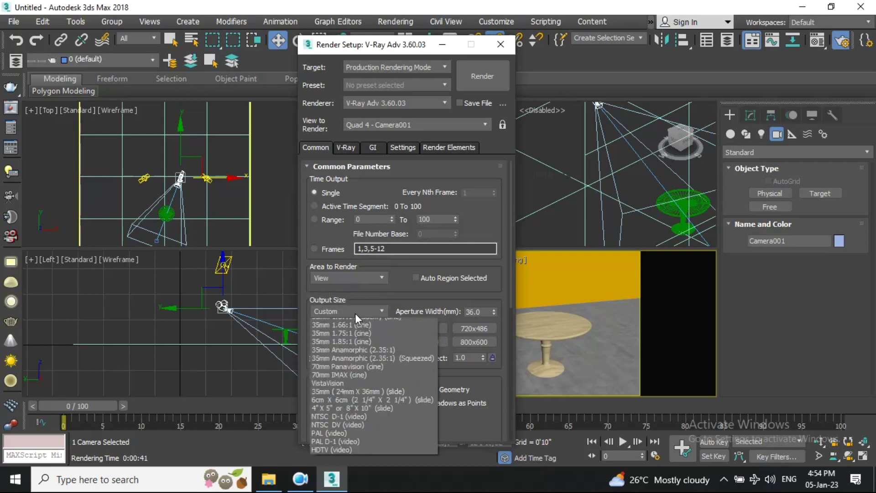
{"action": "left_click", "coordinate": [328, 472]}
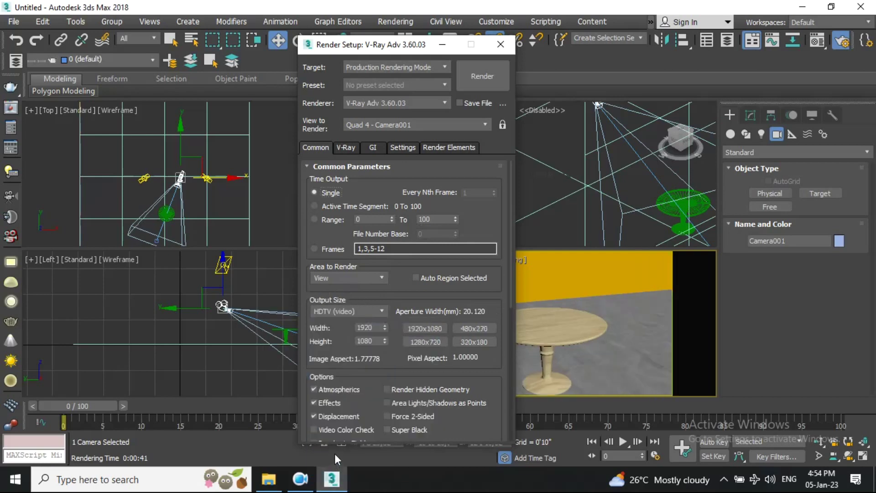
{"action": "double_click", "coordinate": [362, 328]}
{"action": "left_click", "coordinate": [379, 341]}
{"action": "left_click", "coordinate": [501, 44]}
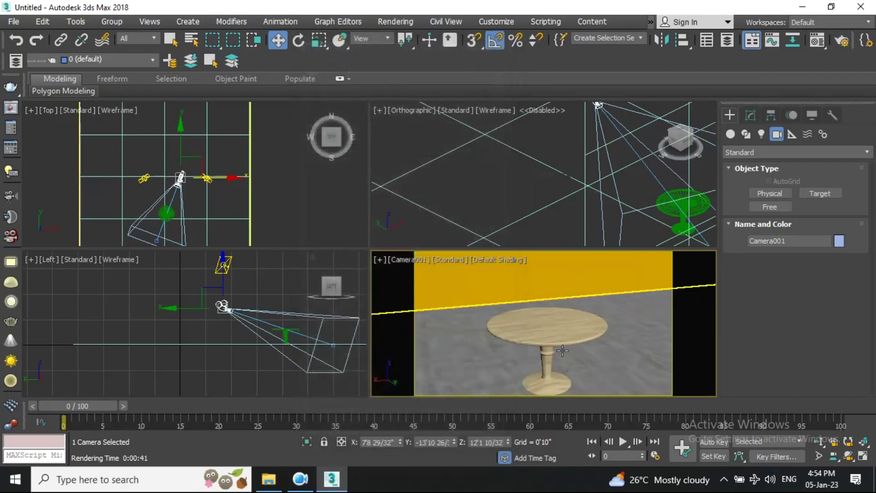
- Fine-tune the camera's framing of the table and render the camera view from V-Ray Quick Settings
{"action": "middle_click_drag", "start_coordinate": [561, 345], "coordinate": [559, 340]}
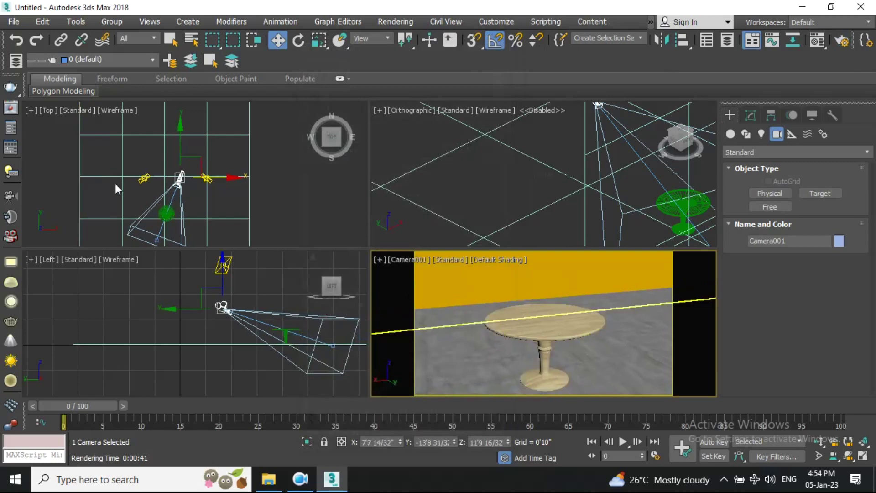
{"action": "middle_click_drag", "start_coordinate": [581, 327], "coordinate": [607, 340]}
{"action": "left_click", "coordinate": [12, 149]}
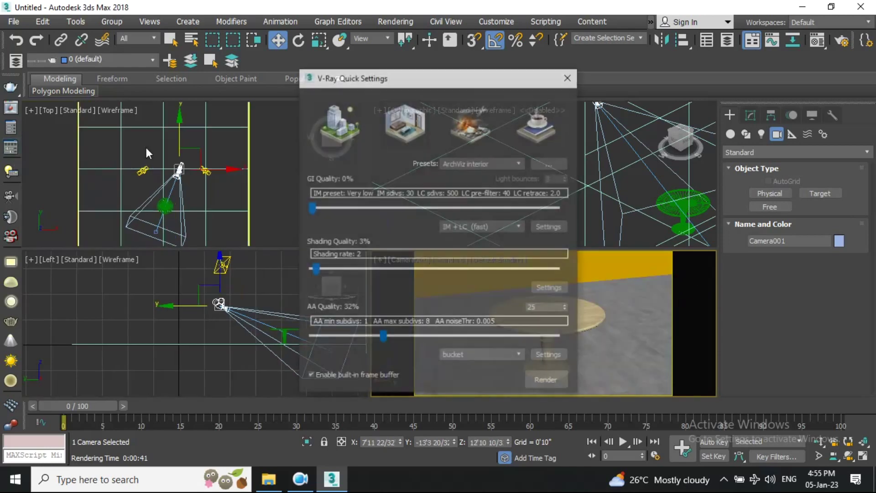
{"action": "left_click", "coordinate": [557, 379]}
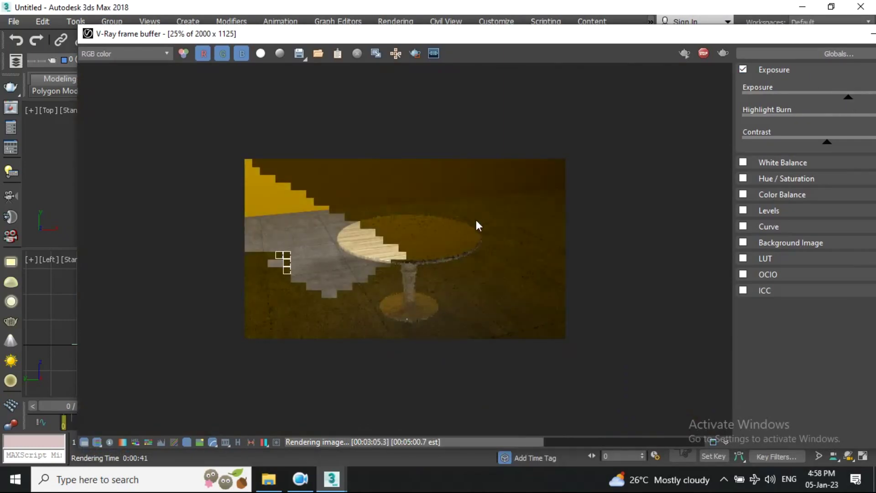
{"action": "scroll", "coordinate": [419, 277], "scroll_direction": "up", "scroll_amount": 1}
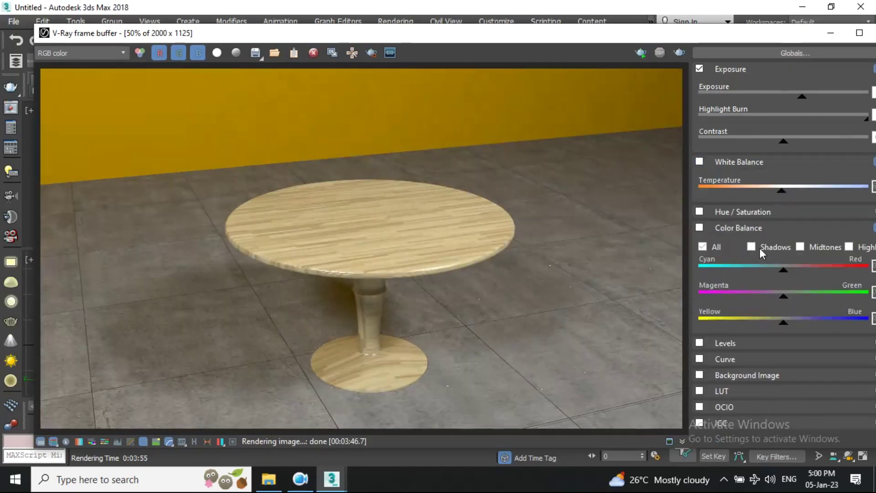
- Enable the Levels correction on the rendered image and set its black point to 0.01
{"action": "left_click", "coordinate": [700, 227]}
{"action": "left_click", "coordinate": [739, 161]}
{"action": "left_click", "coordinate": [700, 210]}
{"action": "left_click_drag", "start_coordinate": [711, 376], "coordinate": [702, 375]}
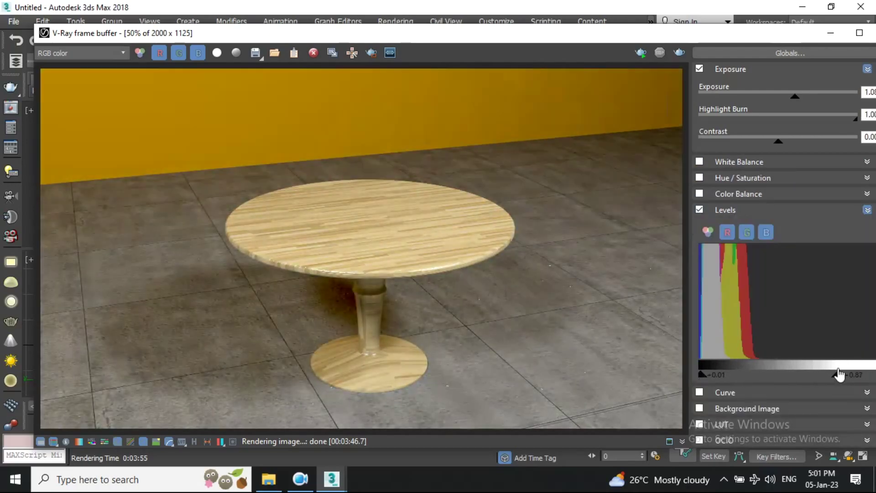